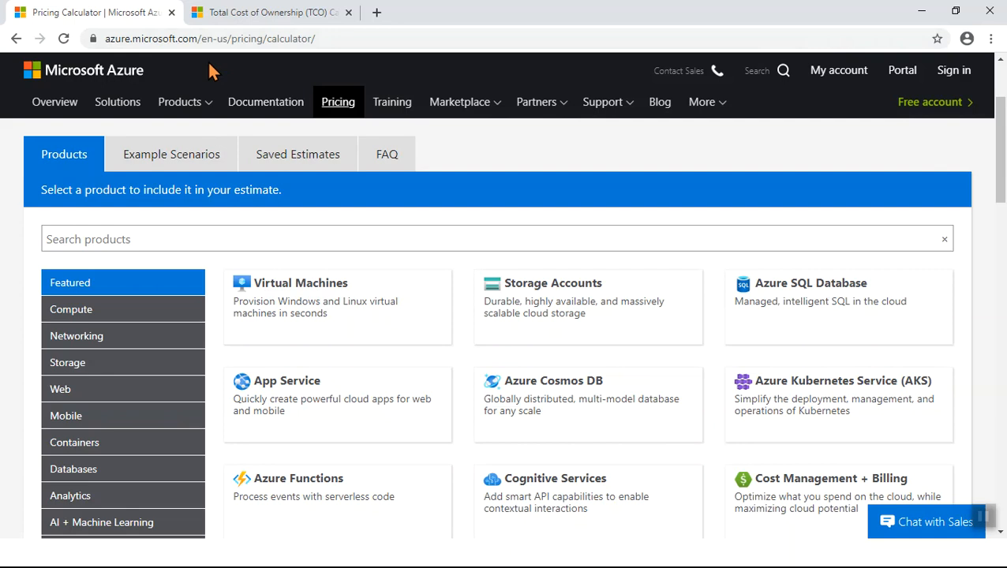
Add the Virtual Machines and Storage Accounts products to the estimate.
scroll(285, 162, "down", 3)
scroll(289, 182, "up", 4)
scroll(312, 225, "down", 2)
left_click(301, 251)
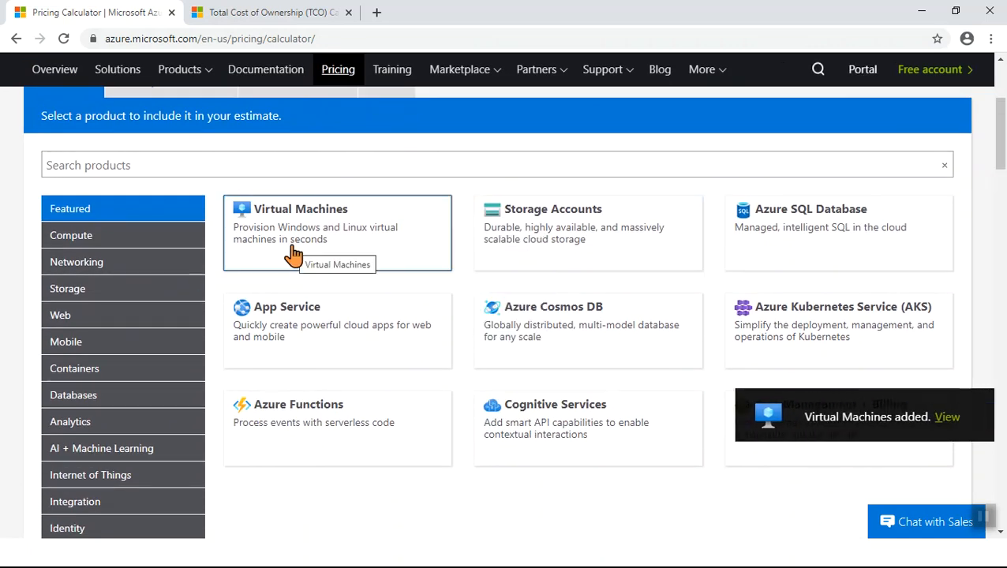
left_click(550, 243)
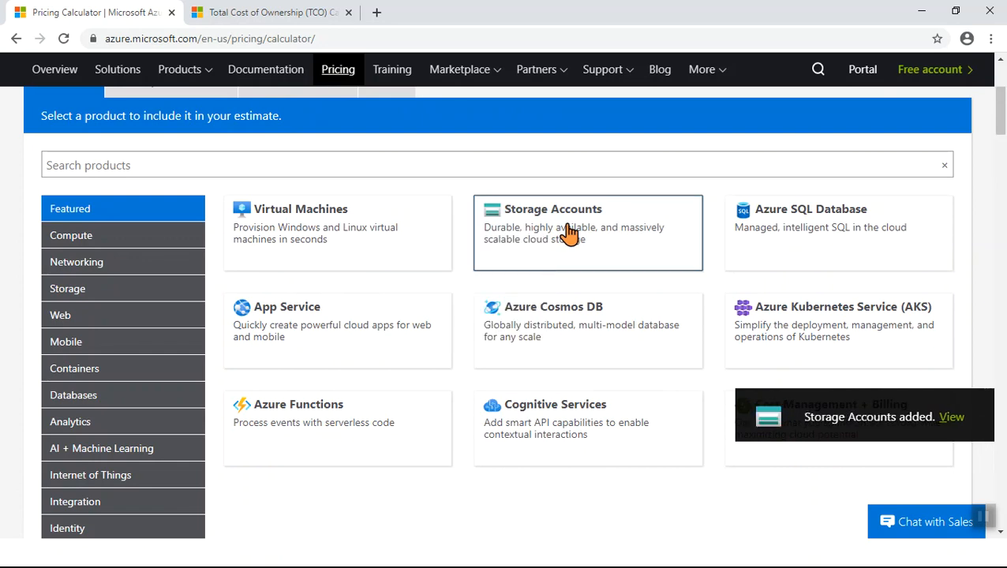
Set the currency of the whole estimate to Malaysian Ringgit (RM$).
scroll(620, 228, "down", 6)
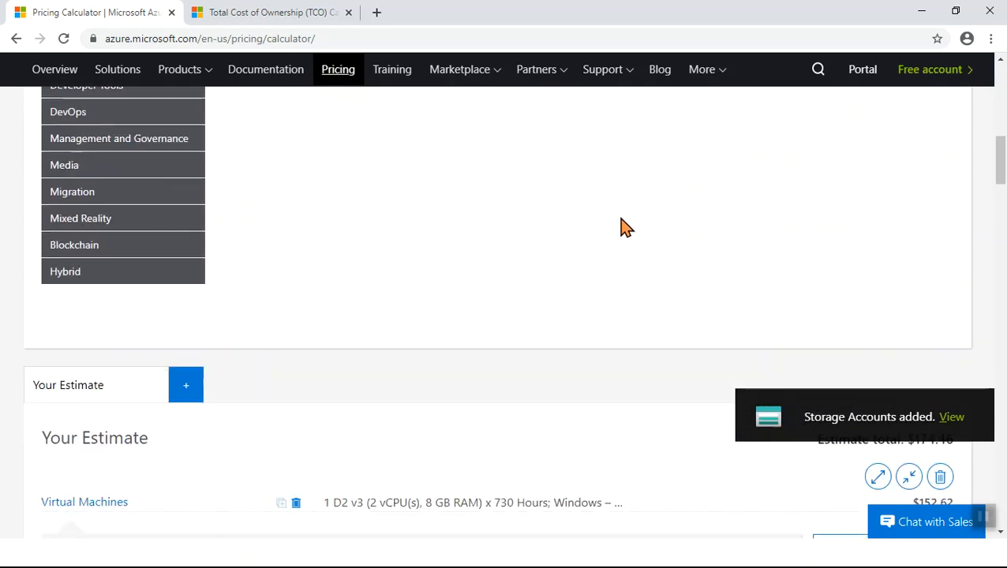
scroll(620, 227, "down", 4)
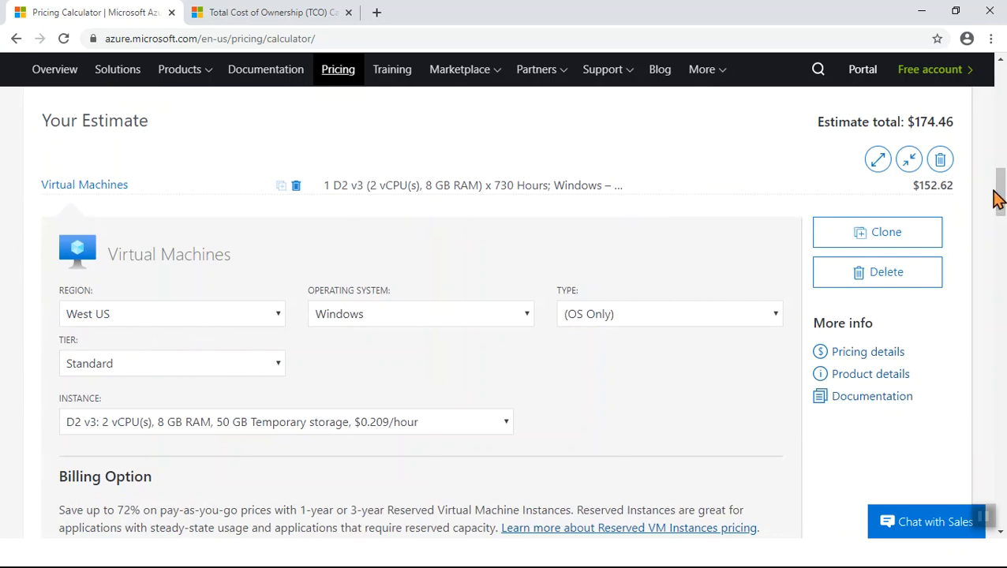
left_click_drag(1000, 193, 1002, 483)
left_click(856, 220)
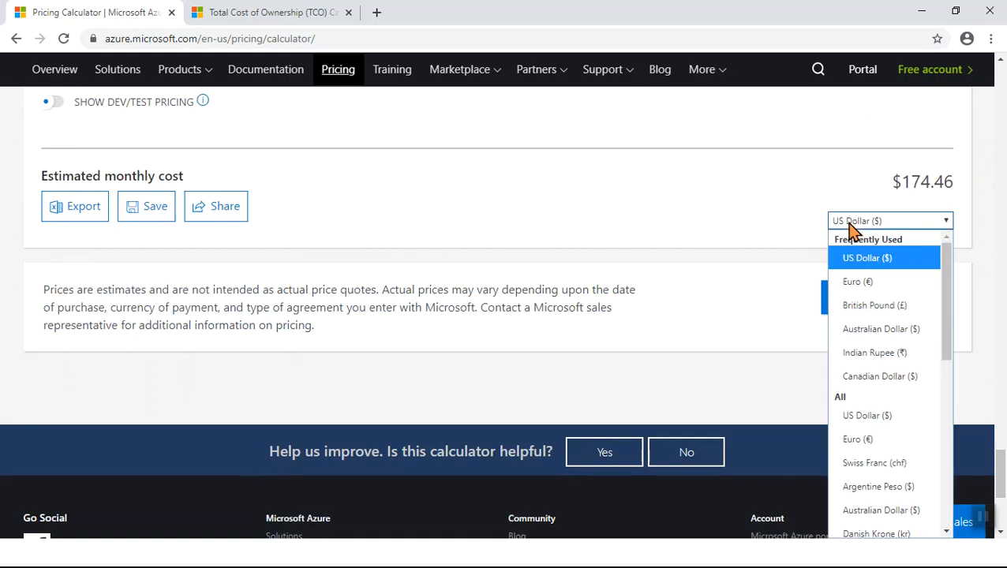
scroll(874, 430, "down", 10)
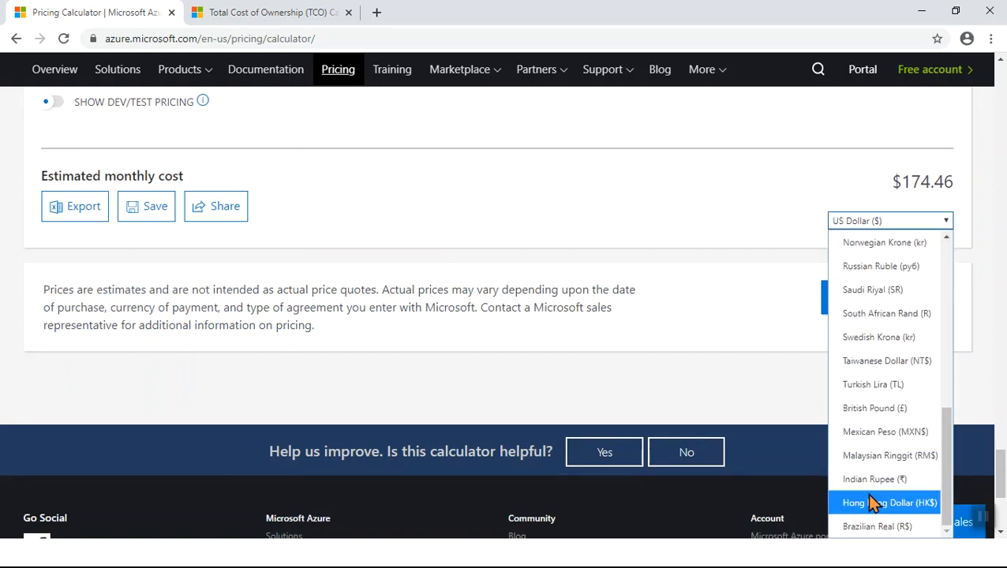
left_click(873, 456)
Set the region of the Virtual Machines item to Southeast Asia.
left_click_drag(995, 473, 992, 223)
scroll(300, 236, "up", 1)
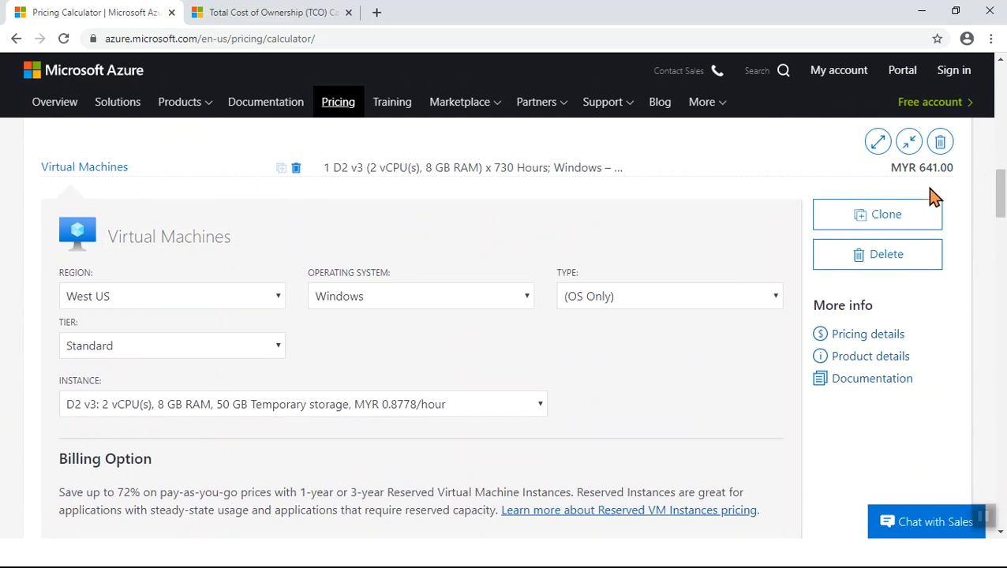
left_click(278, 306)
scroll(101, 285, "down", 1)
scroll(125, 140, "up", 7)
left_click(122, 40)
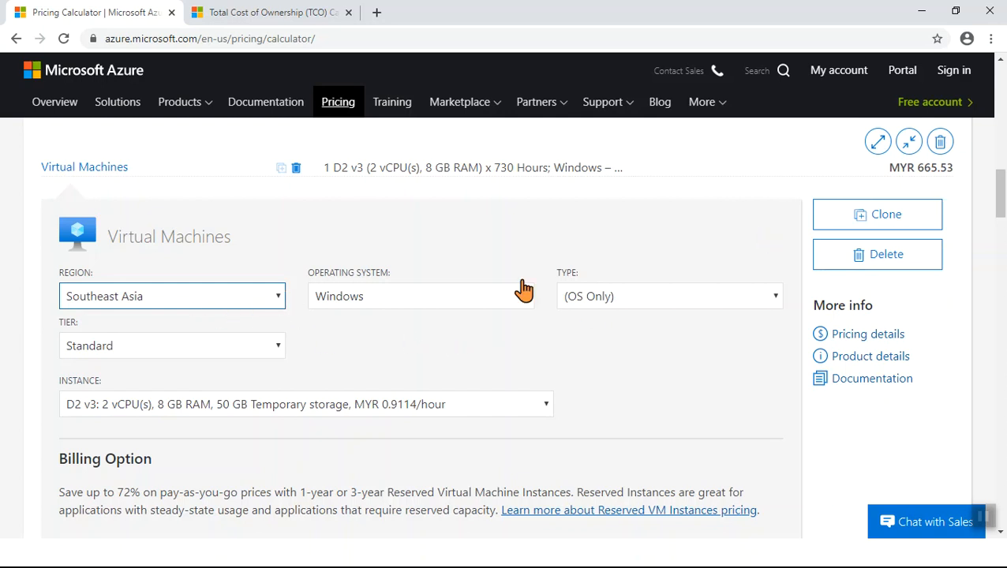
Review the operating system and tier choices of the virtual machine, keeping Windows and Standard.
left_click(388, 302)
left_click(389, 302)
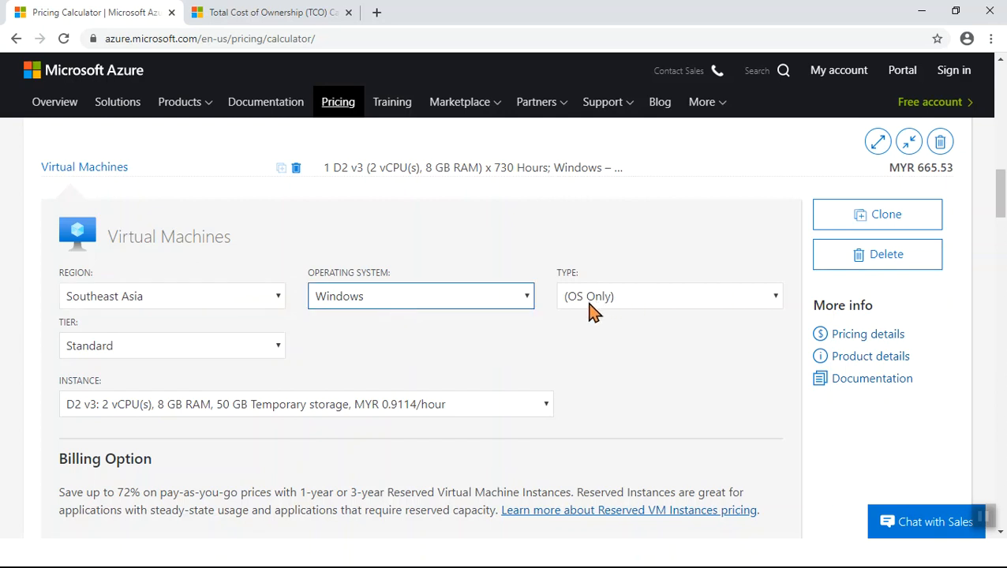
left_click(177, 355)
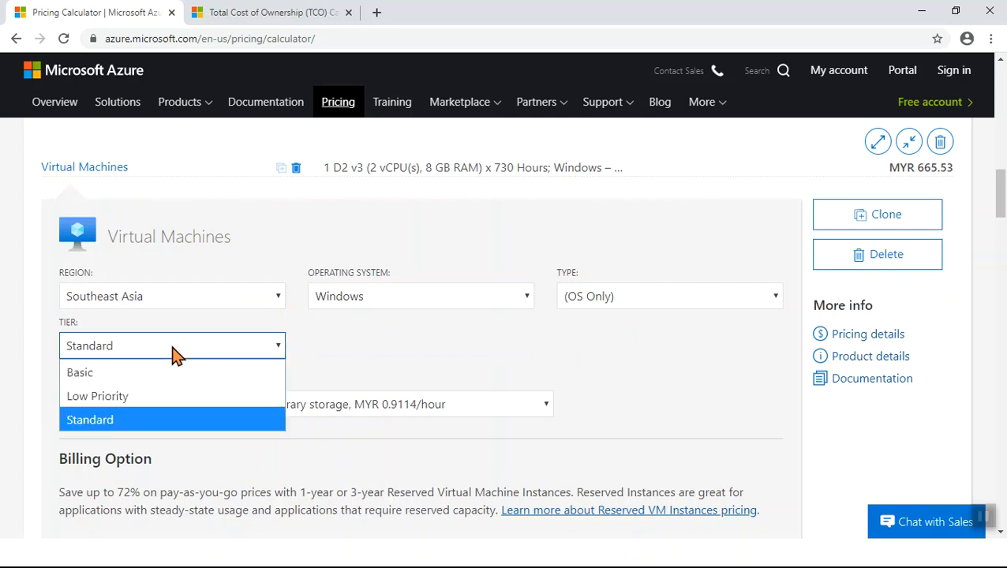
left_click(155, 421)
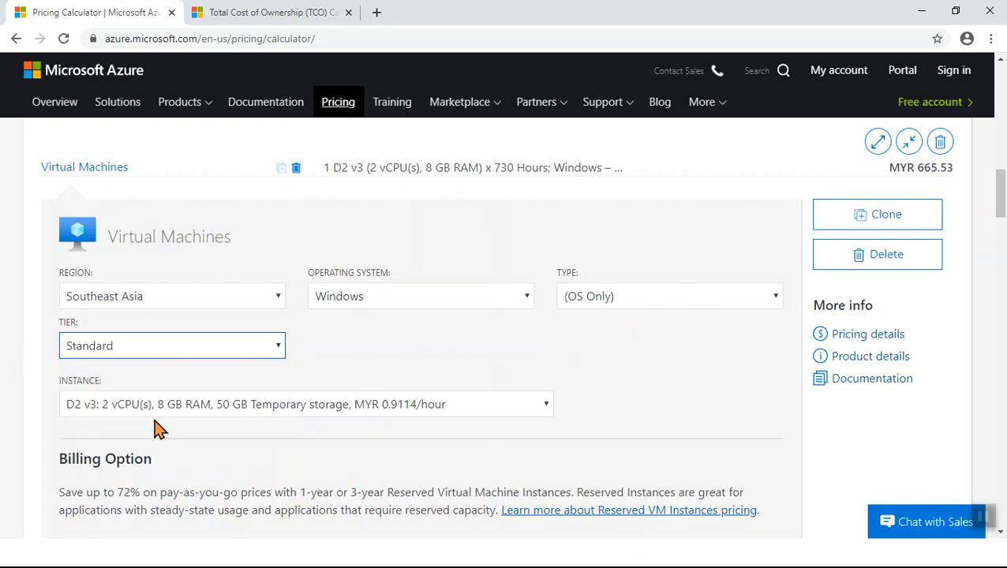
Choose the B2MS instance with 2 vCPUs, 8 GB RAM and 16 GB temporary storage for the virtual machine.
left_click(544, 406)
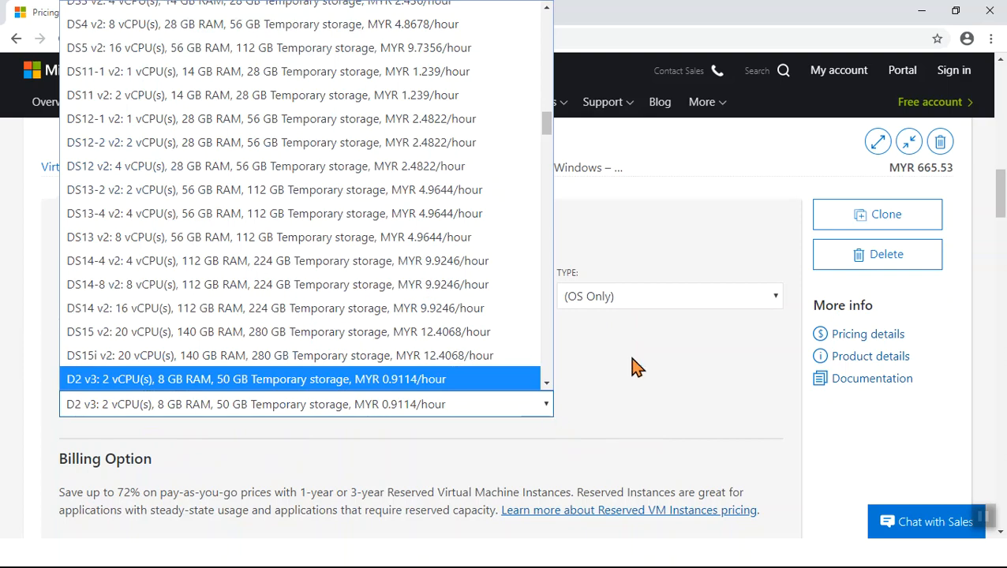
mouse_move(545, 125)
left_mouse_down()
mouse_move(546, 76)
mouse_move(546, 357)
mouse_move(582, 236)
mouse_move(541, 176)
mouse_move(546, 105)
left_mouse_up()
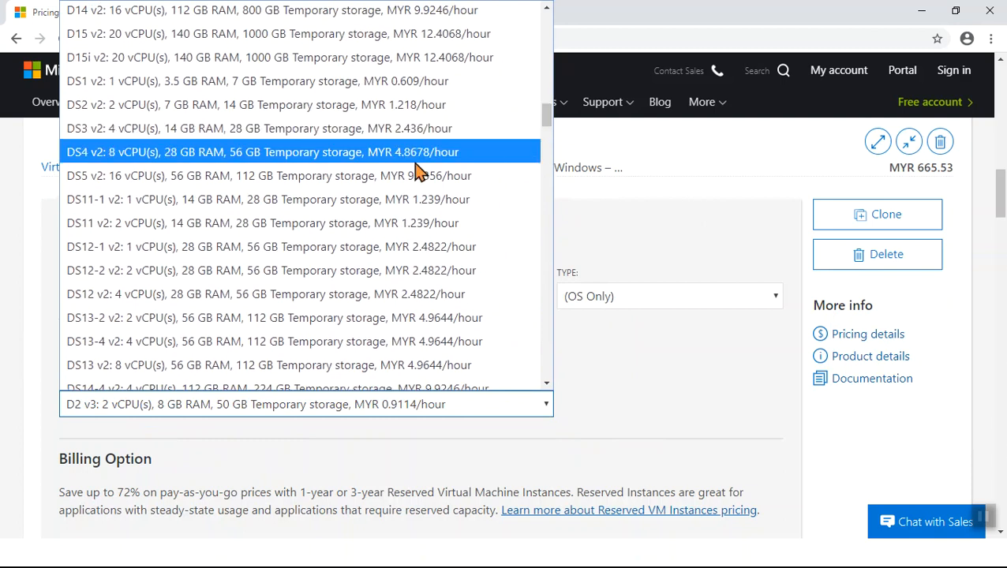
scroll(406, 174, "up", 5)
scroll(251, 225, "up", 5)
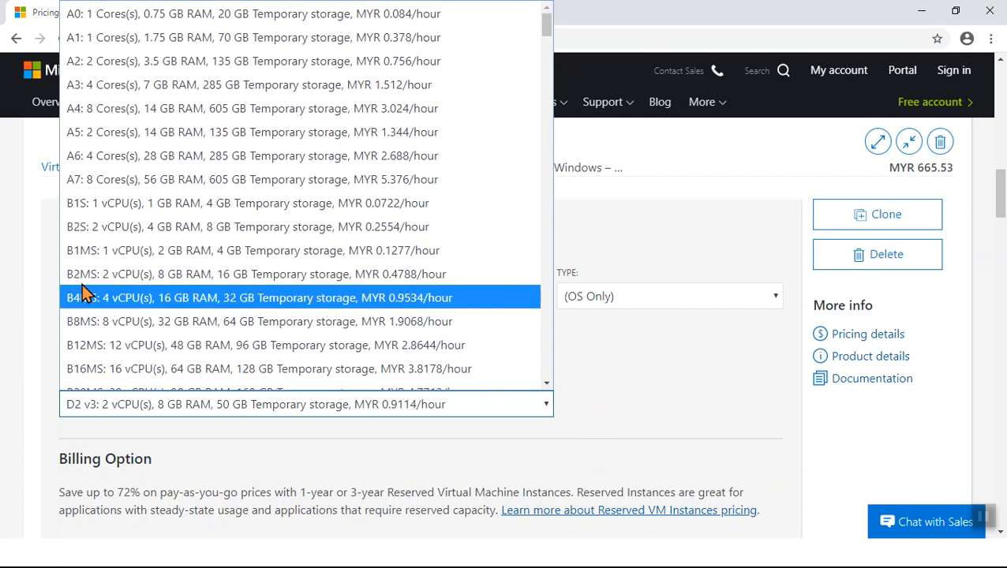
left_click(106, 275)
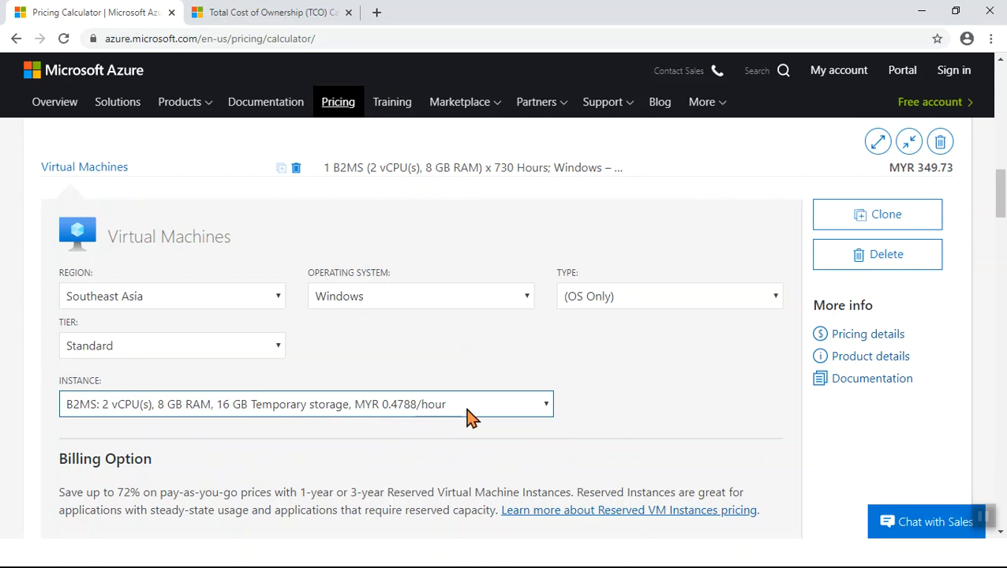
Compare the virtual machine's monthly cost between the 3 year reserved and pay as you go billing options, leaving pay as you go selected.
left_click_drag(1000, 201, 1000, 229)
double_click(89, 424)
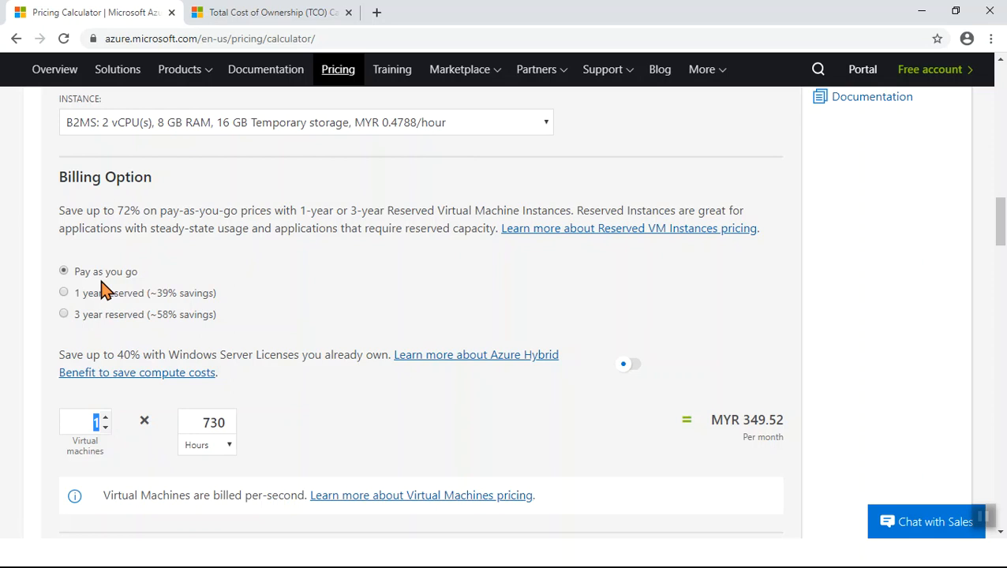
left_click(64, 314)
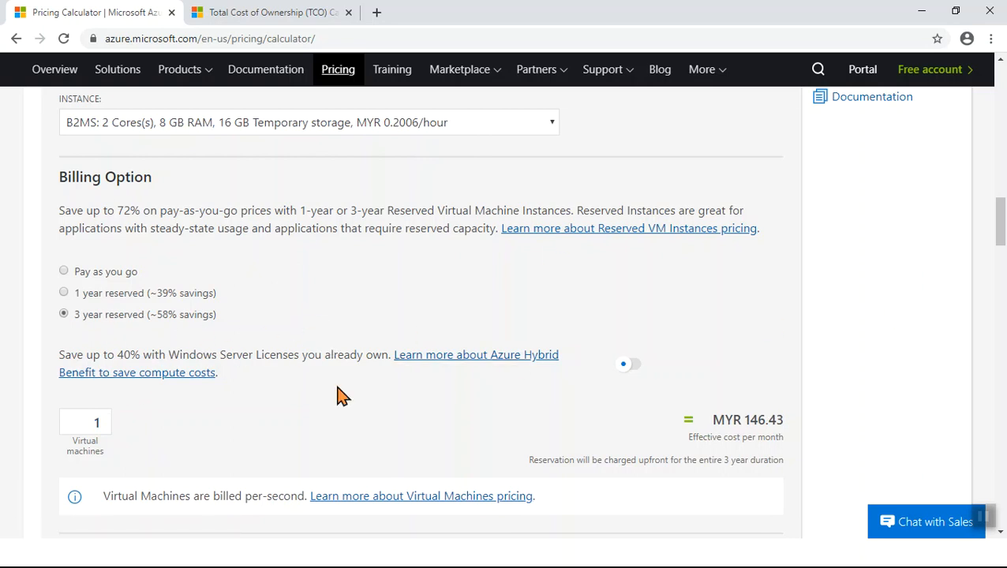
left_click(64, 271)
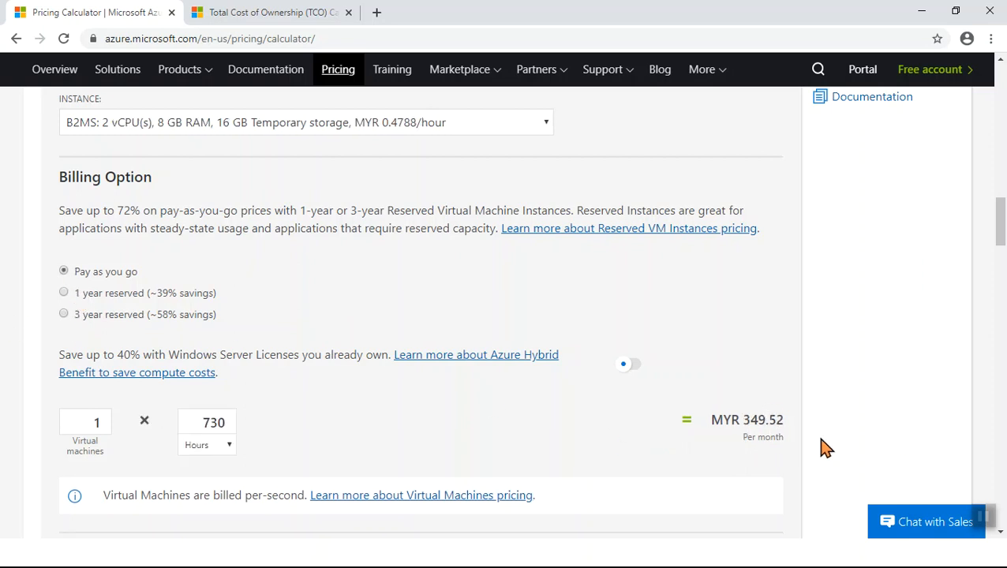
left_click(64, 314)
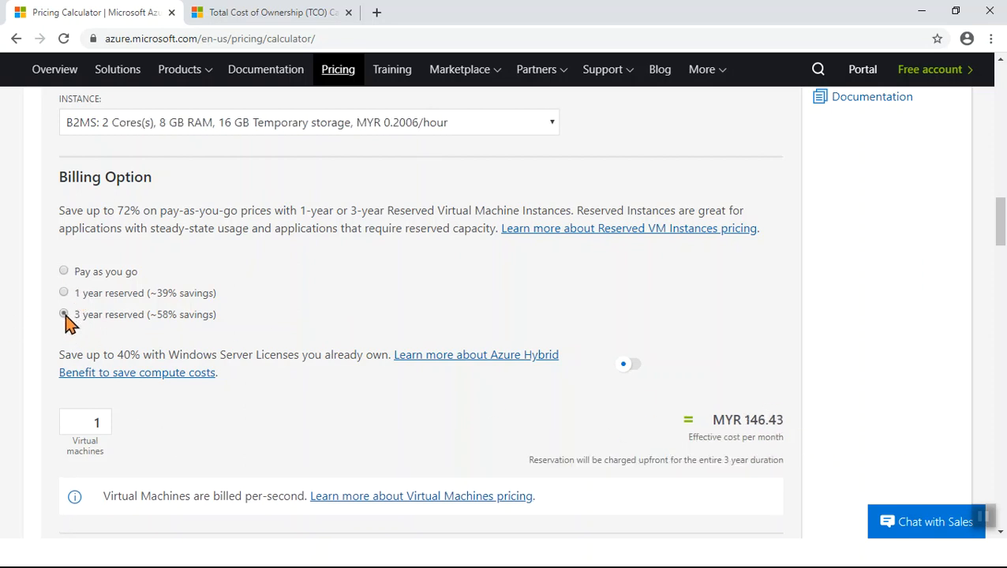
left_click(64, 271)
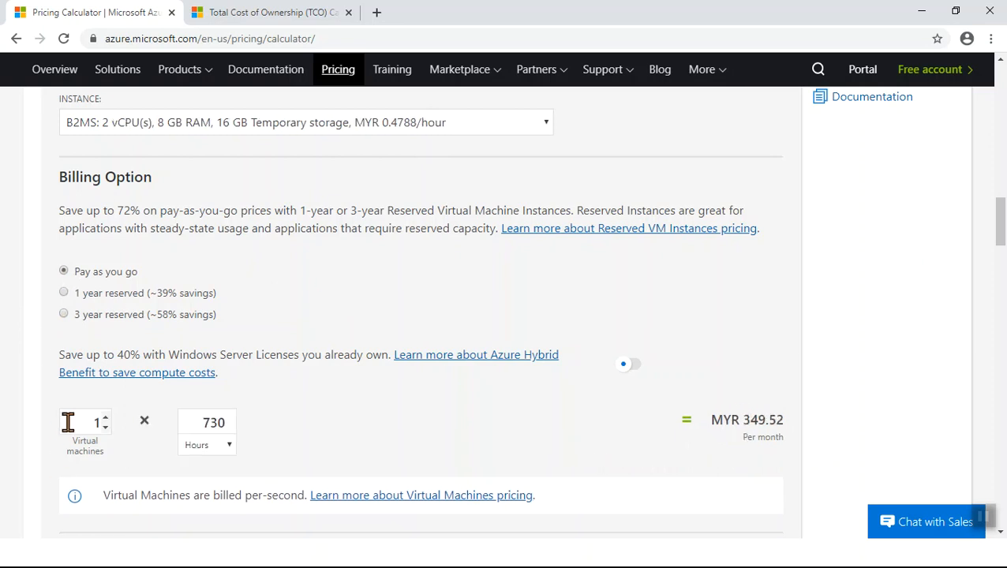
Review the virtual machine's managed disk count and storage transaction units.
scroll(505, 392, "down", 5)
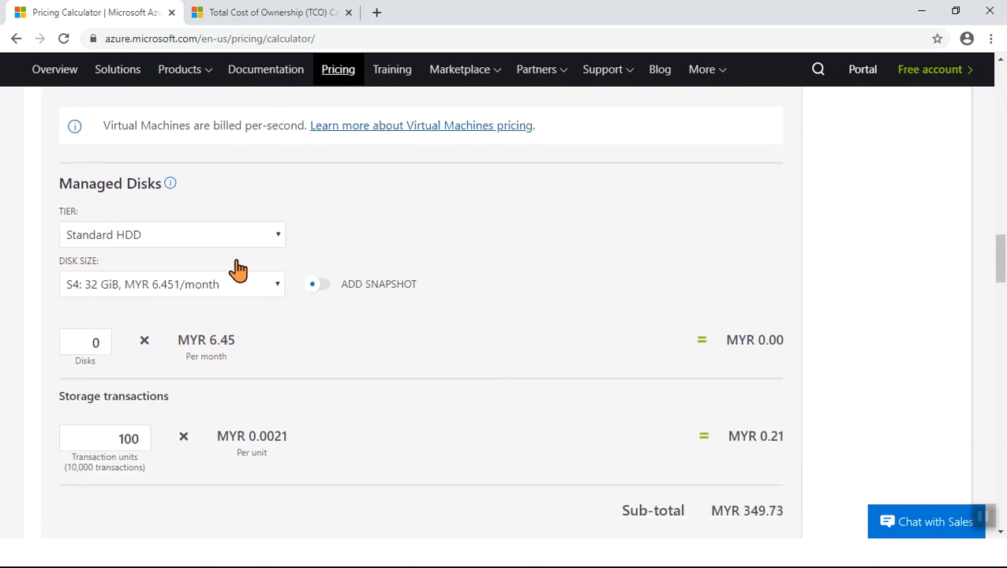
double_click(75, 345)
scroll(308, 364, "down", 3)
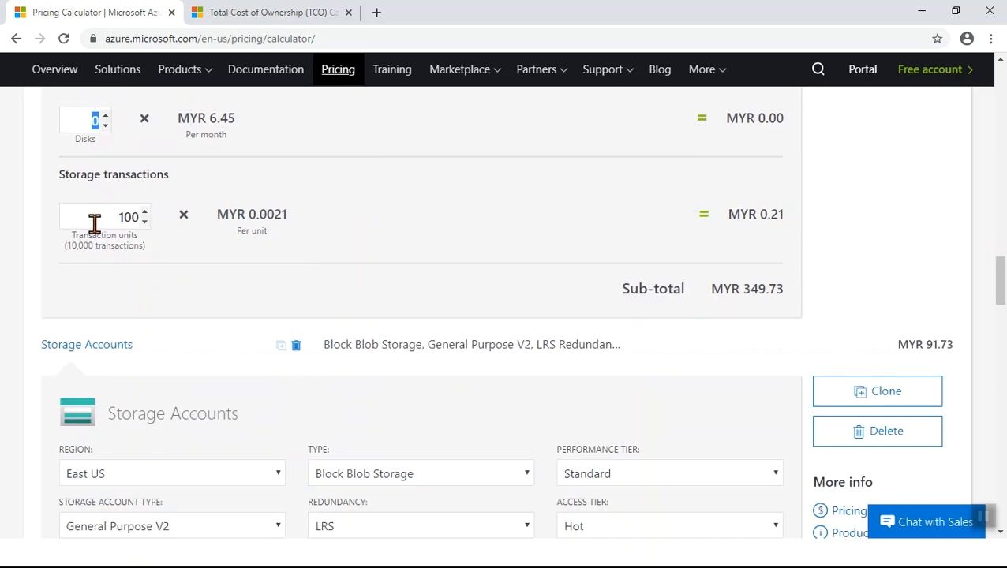
left_click(117, 218)
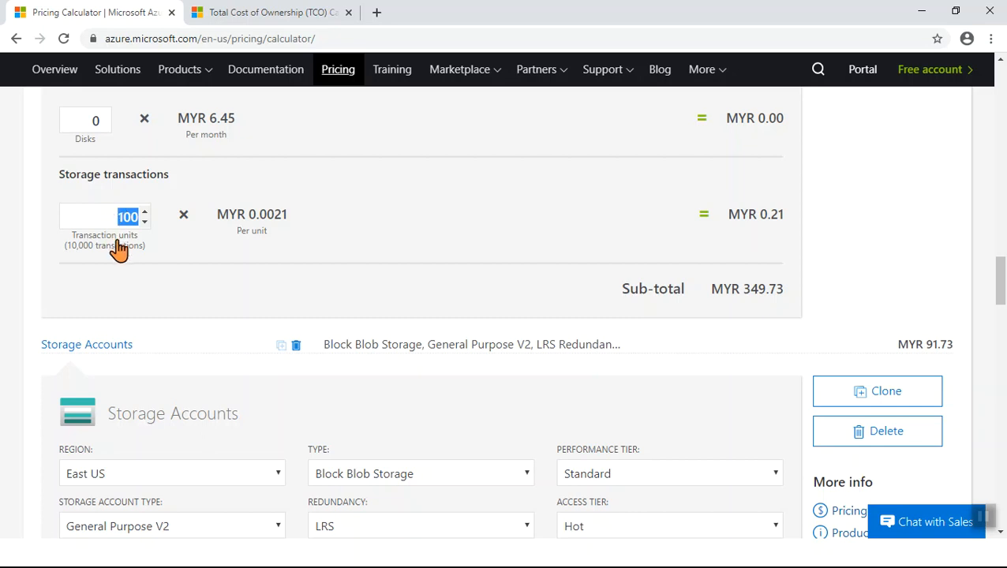
Set the storage account's region to Southeast Asia and its type to Page blobs (Unmanaged Disks included).
scroll(130, 254, "down", 2)
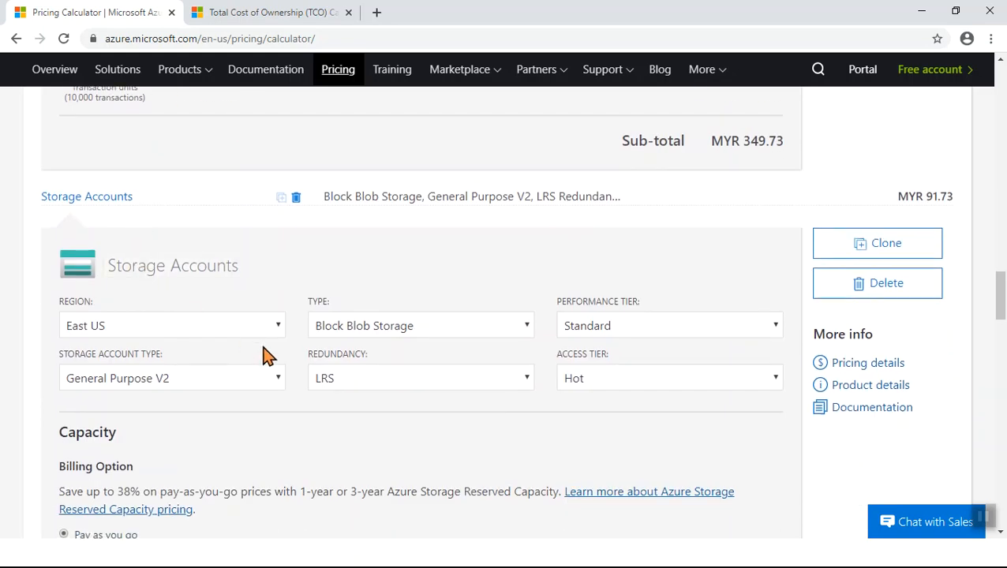
left_click(277, 327)
scroll(149, 220, "up", 5)
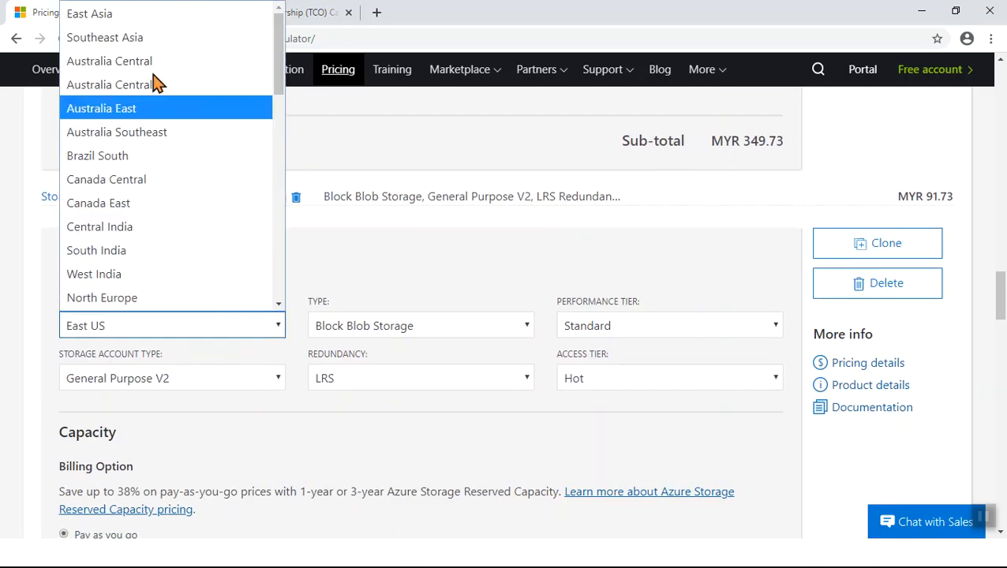
left_click(130, 37)
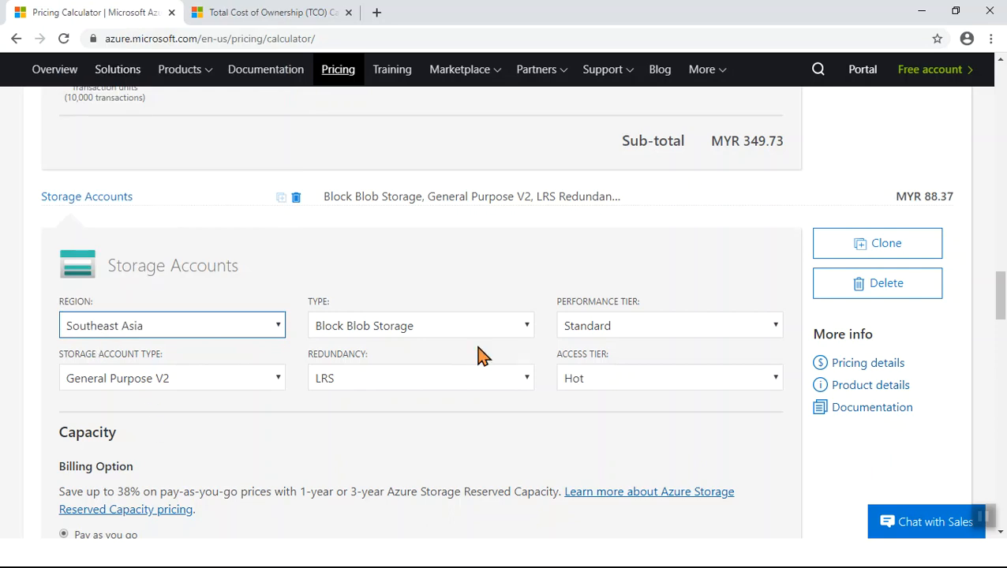
left_click(528, 328)
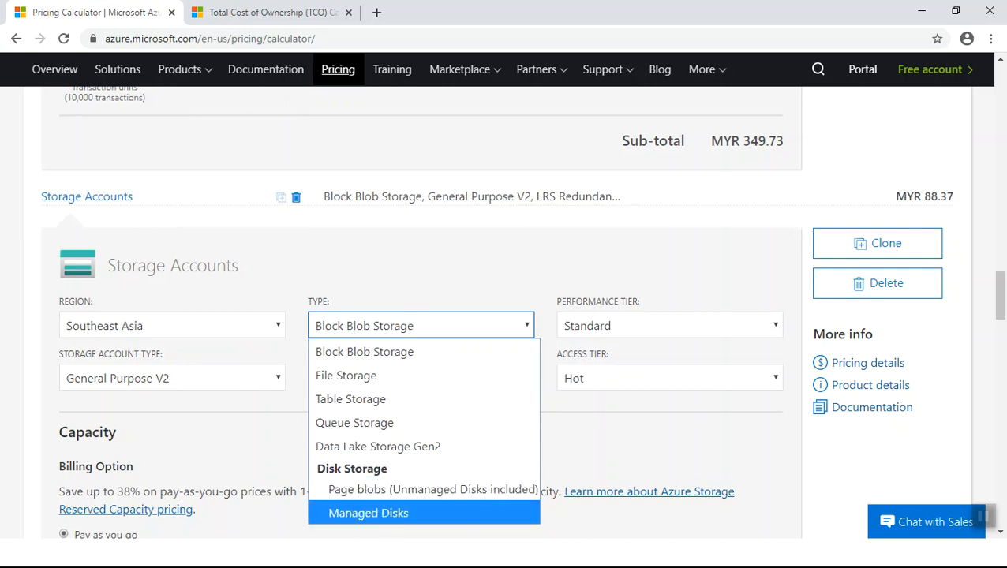
left_click(353, 496)
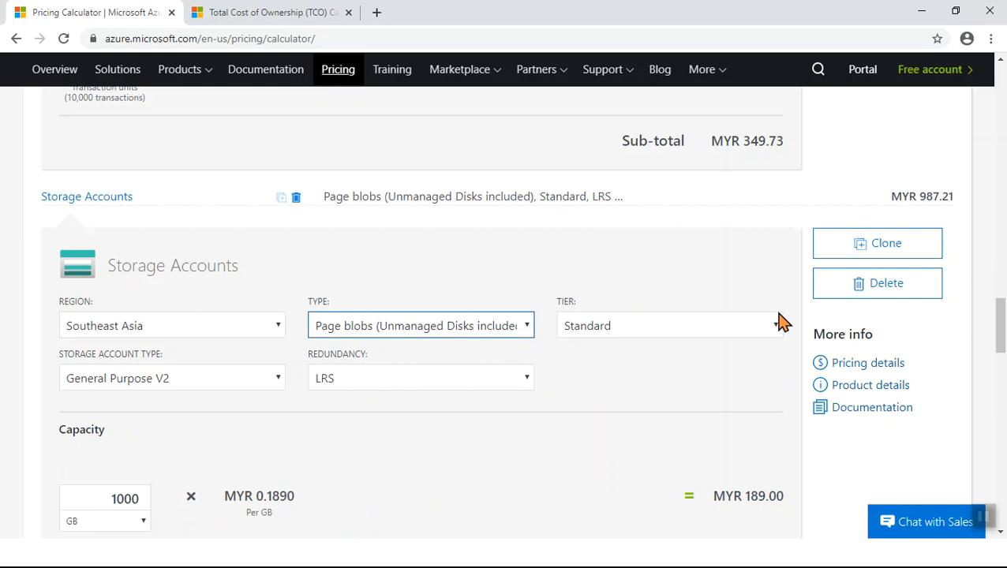
Try the Premium (SSD) tier on the storage account, check its redundancy choices, and return the tier to Standard.
left_click(595, 330)
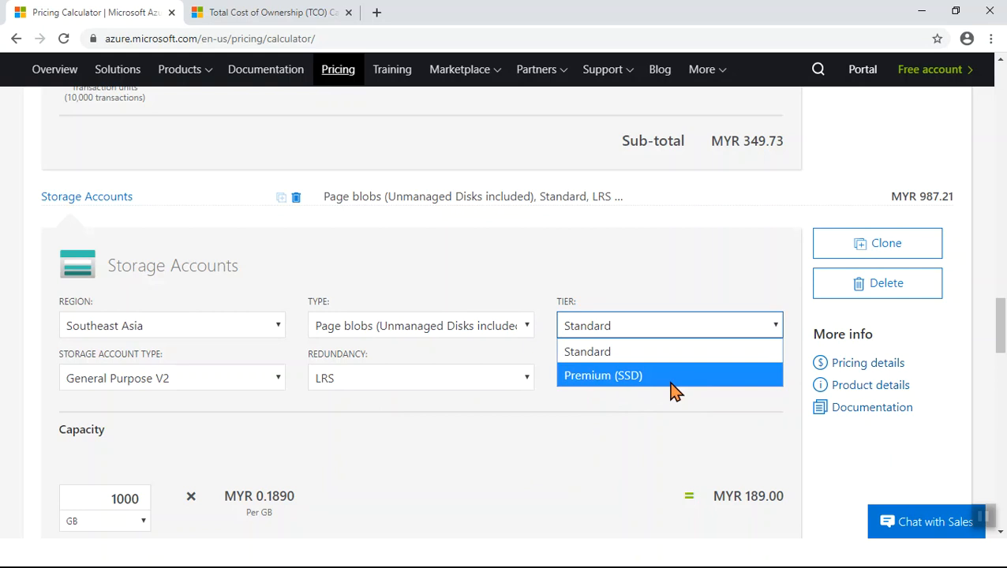
left_click(600, 376)
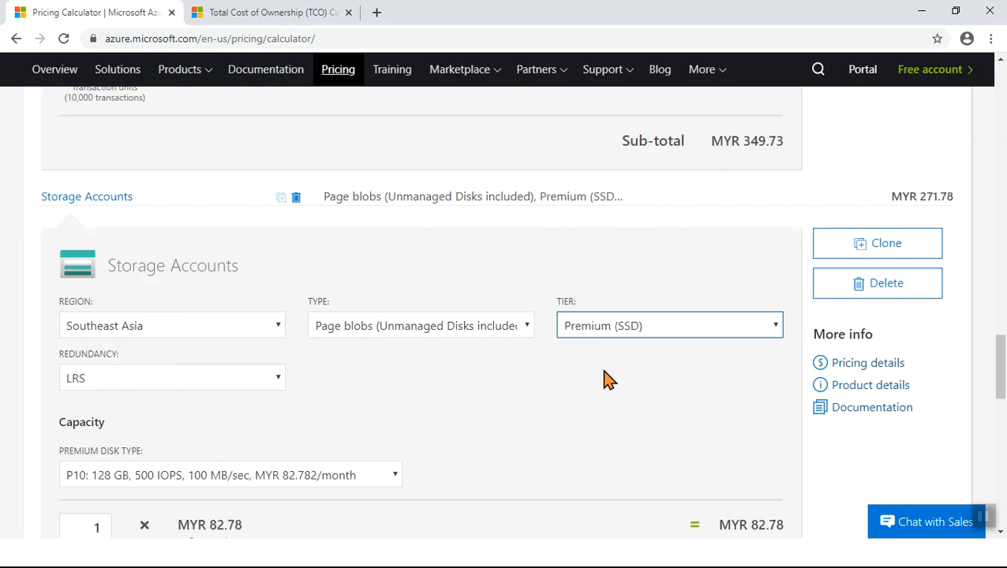
left_click(278, 380)
left_click(278, 379)
left_click(585, 331)
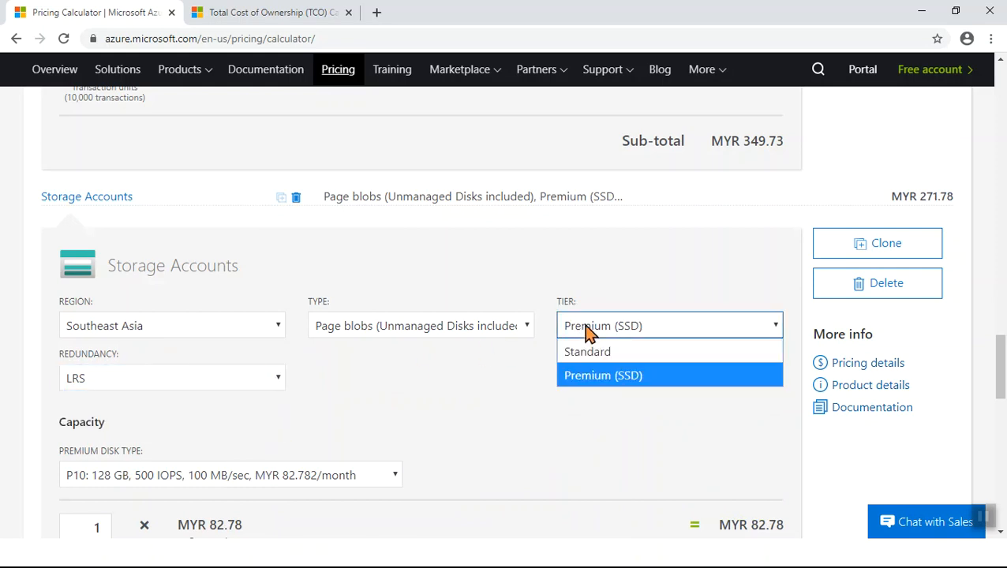
left_click(588, 361)
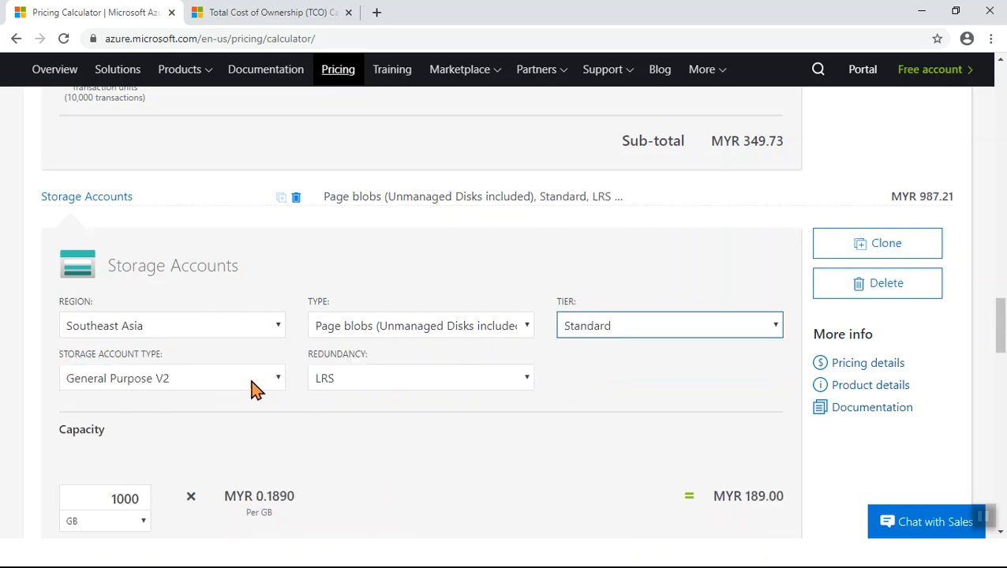
Set the storage account's redundancy to GRS and select its capacity value.
left_click(374, 381)
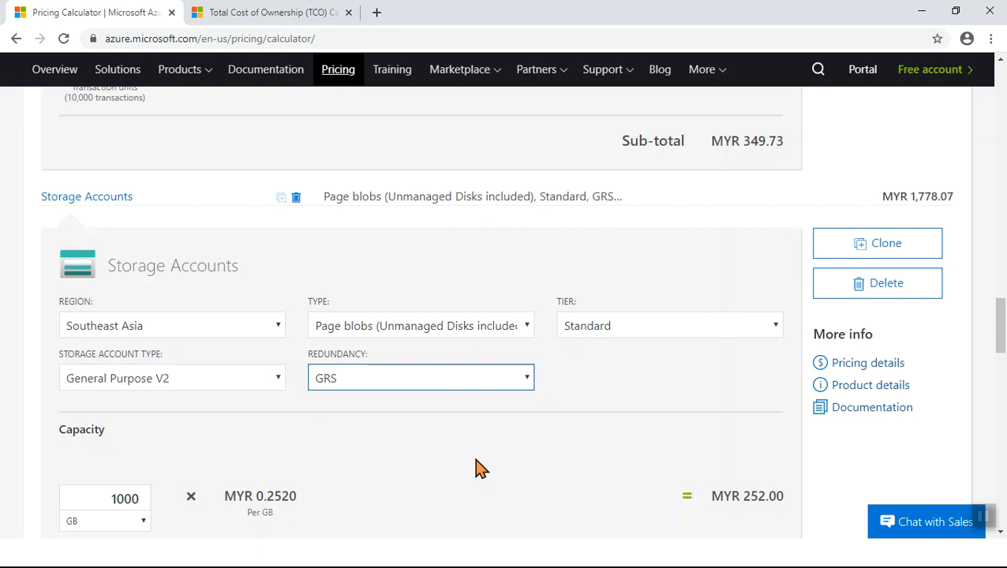
scroll(479, 467, "down", 1)
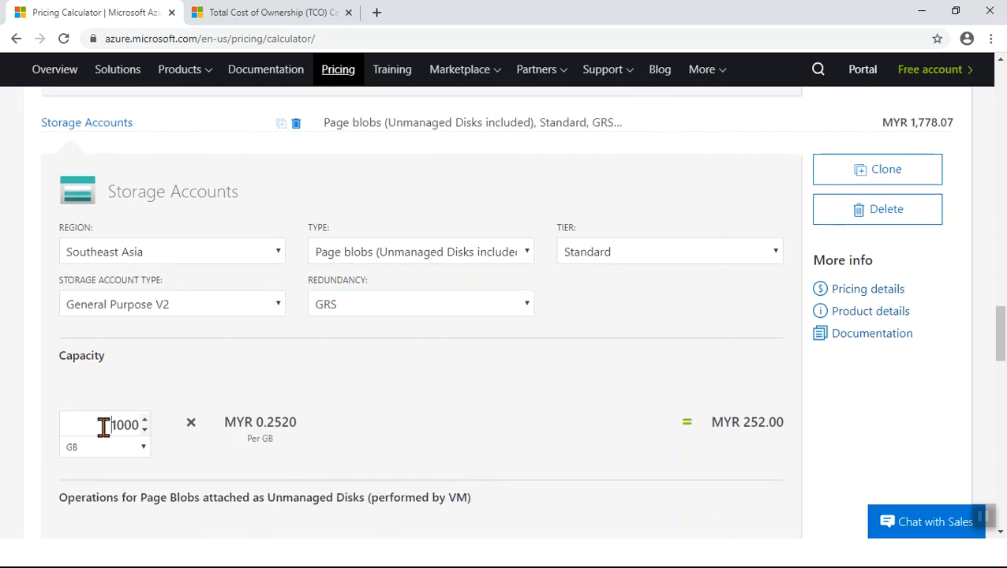
left_click_drag(104, 426, 166, 437)
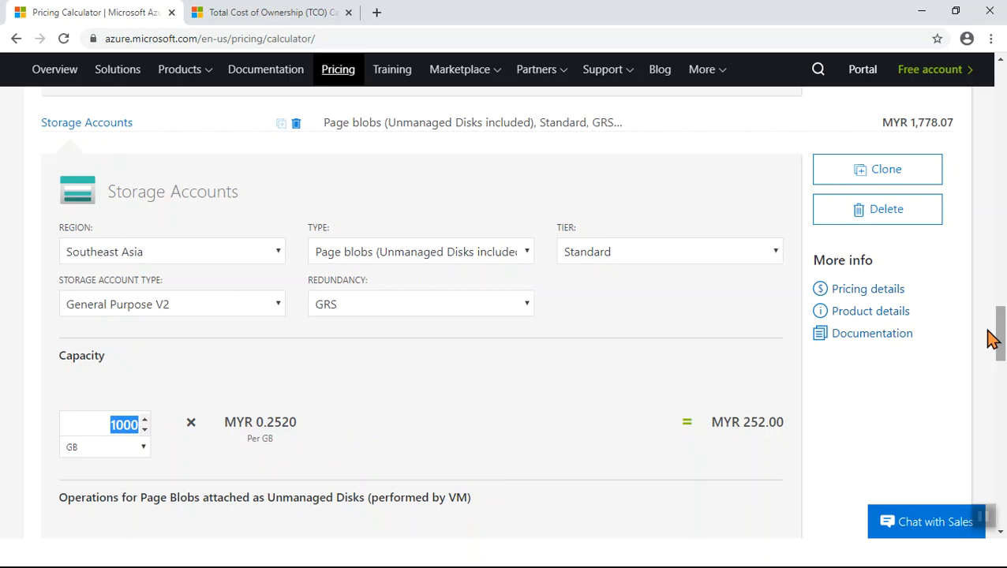
Review the estimate's support, licensing, export and monthly cost sections, along with the storage and virtual machine charges.
left_click_drag(998, 347, 1003, 462)
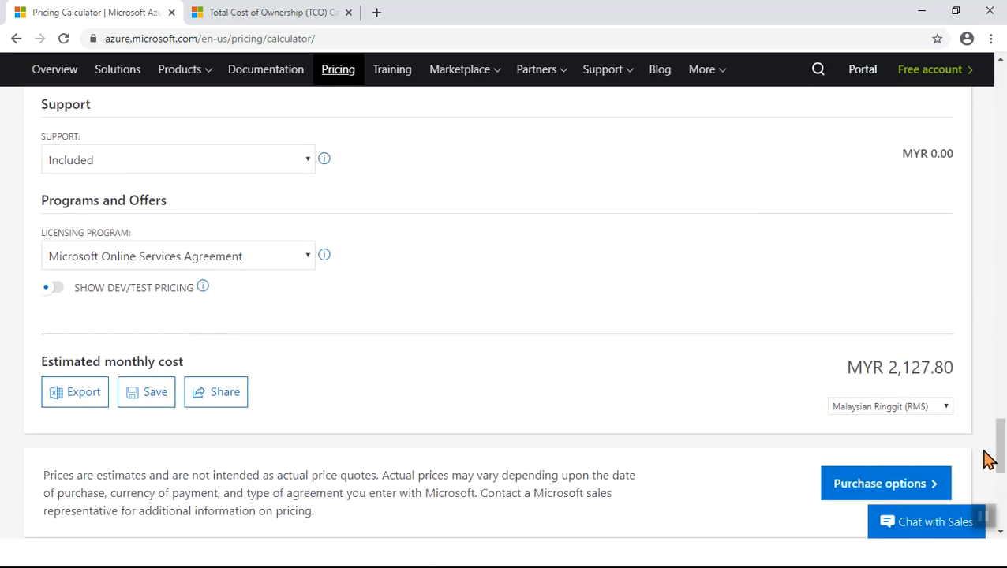
mouse_move(1001, 461)
left_mouse_down()
mouse_move(1000, 352)
mouse_move(1000, 504)
mouse_move(1000, 471)
left_mouse_up()
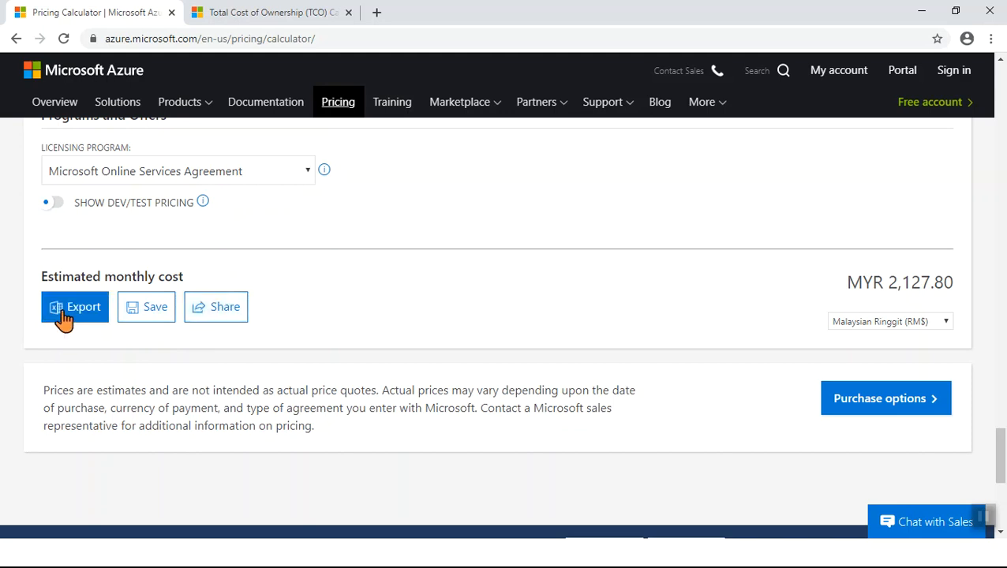
scroll(467, 469, "down", 2)
scroll(468, 470, "up", 3)
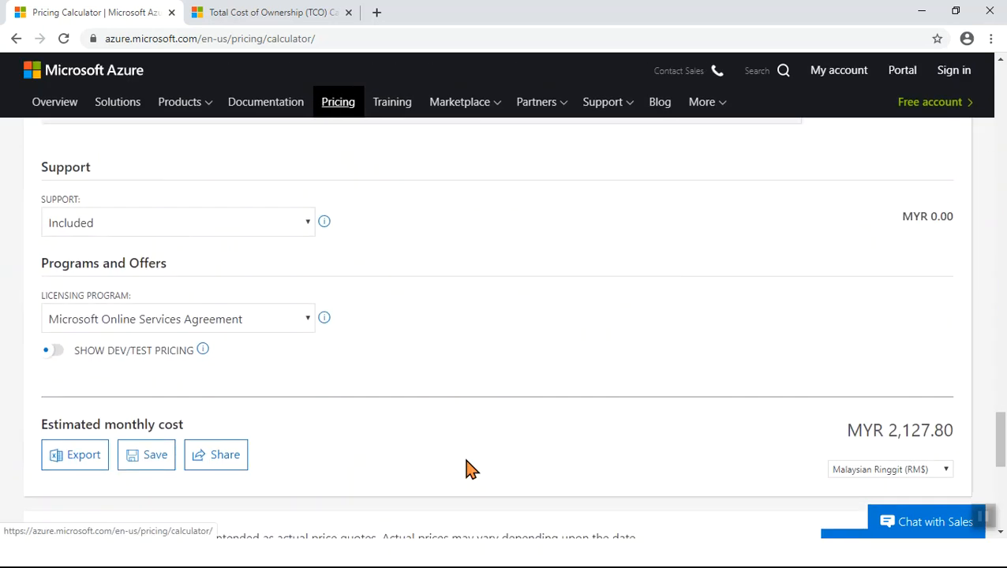
scroll(471, 469, "up", 5)
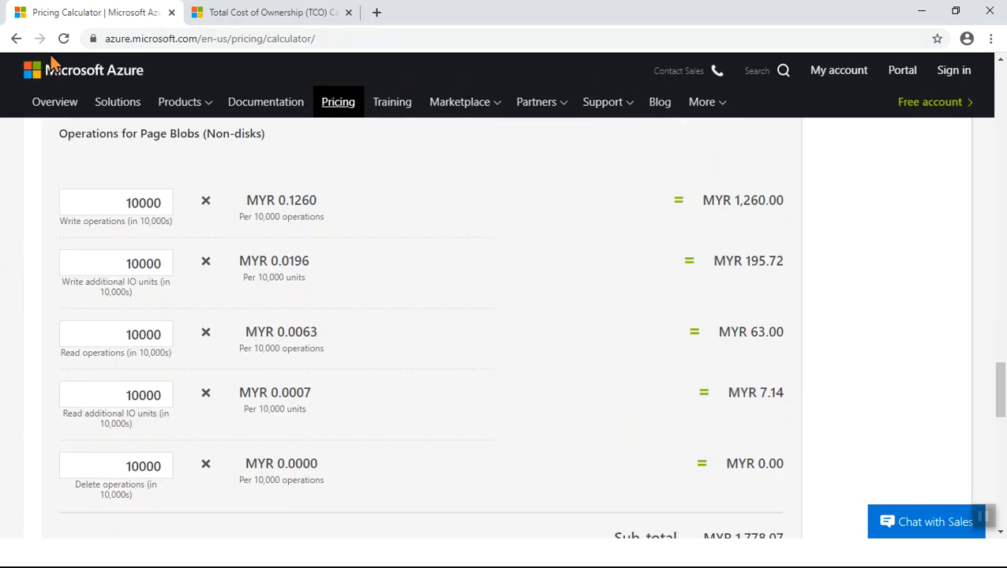
scroll(186, 433, "up", 10)
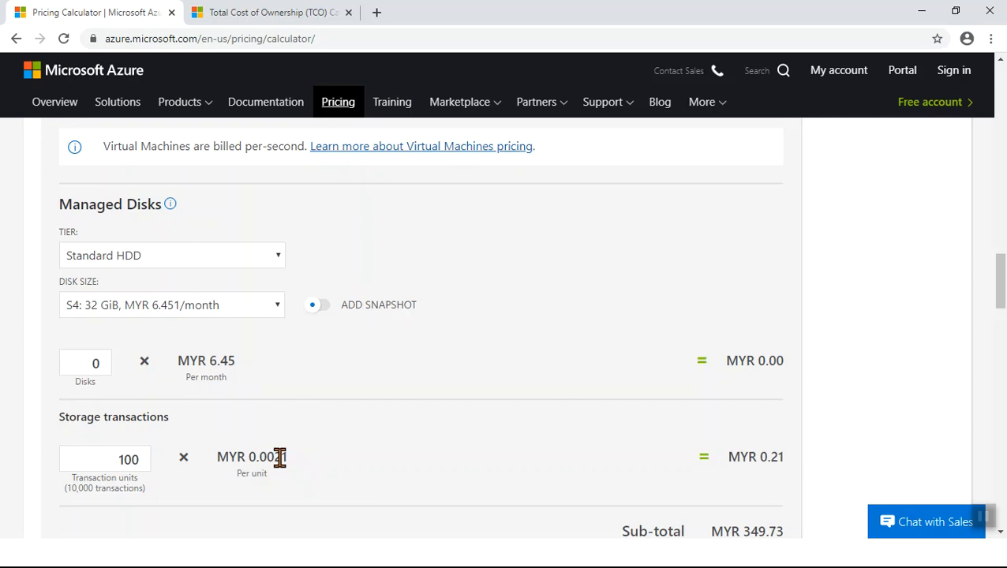
scroll(284, 461, "down", 5)
scroll(288, 466, "down", 15)
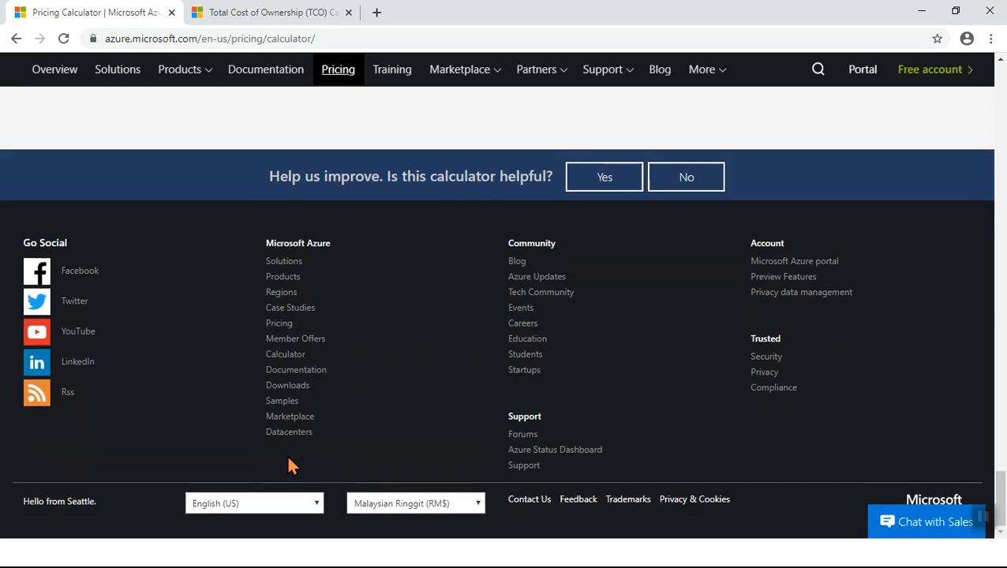
scroll(288, 465, "up", 5)
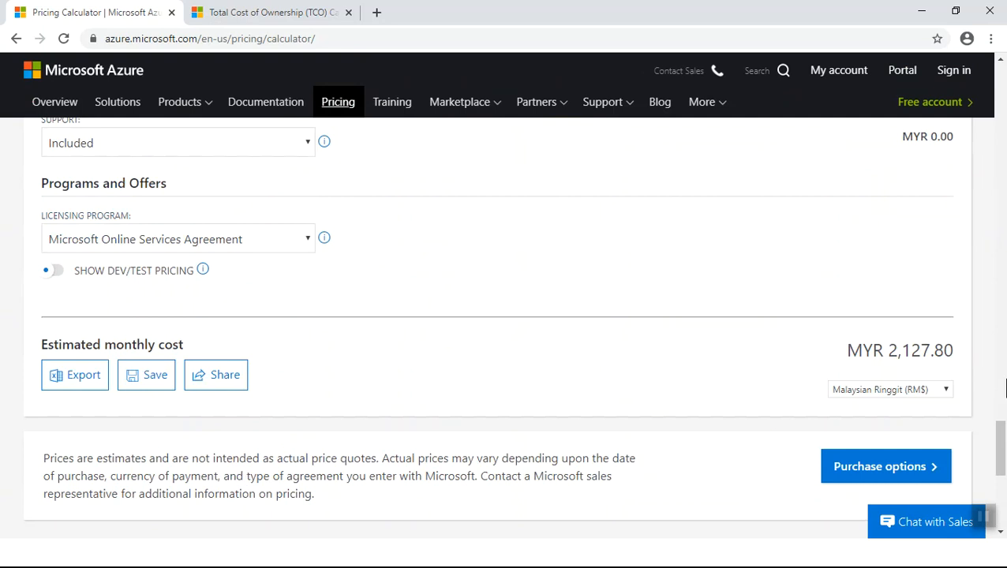
left_click_drag(1003, 464, 1000, 197)
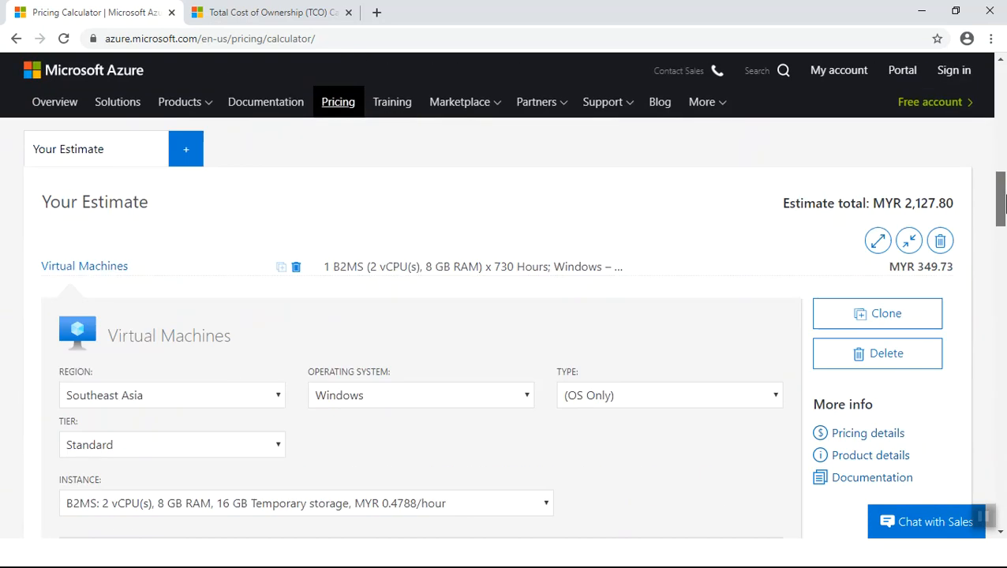
Switch to the Total Cost of Ownership (TCO) Calculator and add a server workload named WebServers.
left_click(280, 14)
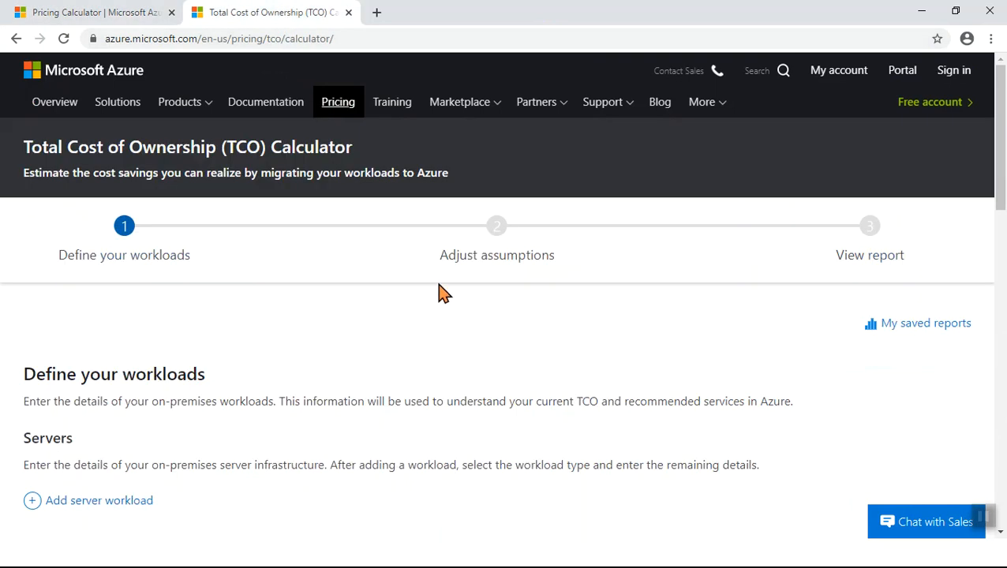
scroll(379, 341, "down", 3)
scroll(379, 343, "up", 2)
left_click(32, 357)
scroll(175, 371, "down", 2)
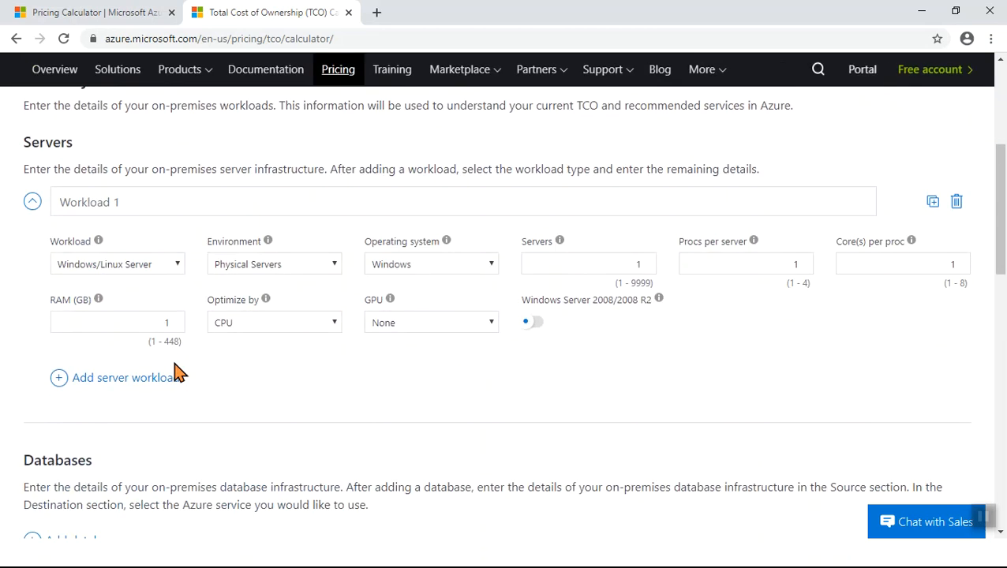
left_click(153, 204)
type("We")
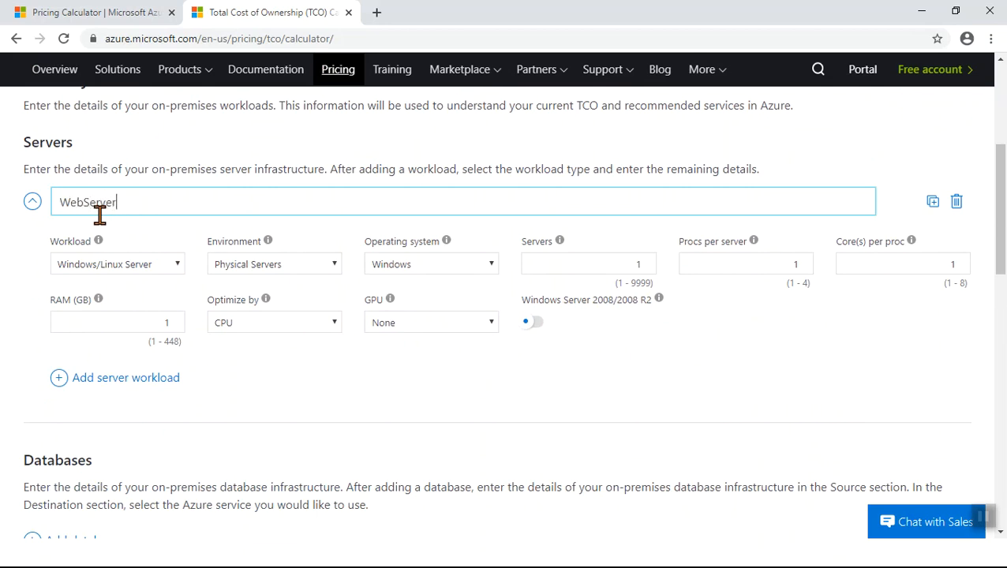
type("bServers")
Set the WebServers environment to Virtual Machines with 10 VMs, keeping Hyper-V as the virtualization.
left_click(293, 270)
left_click(266, 312)
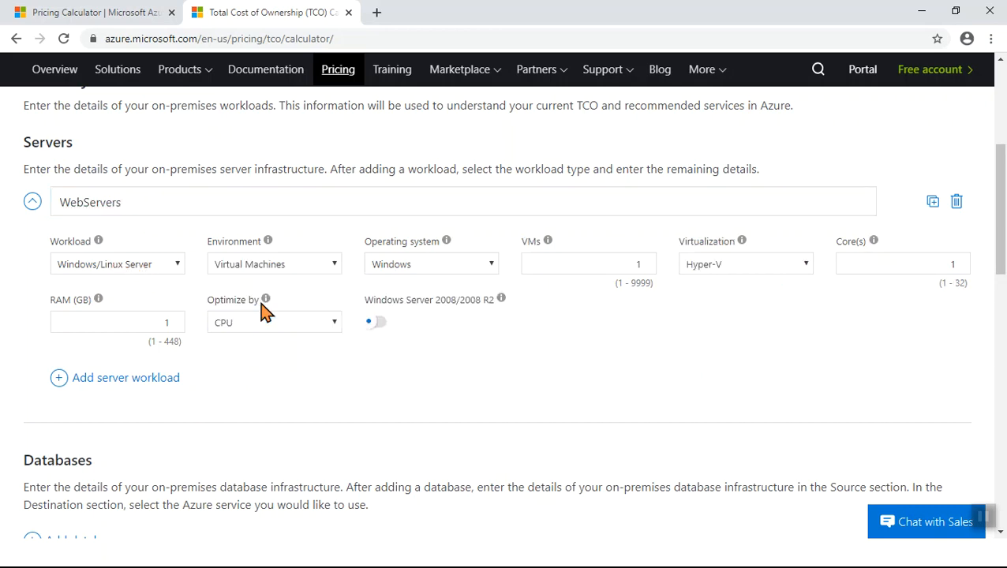
left_click_drag(577, 268, 667, 276)
type("10")
left_click(710, 268)
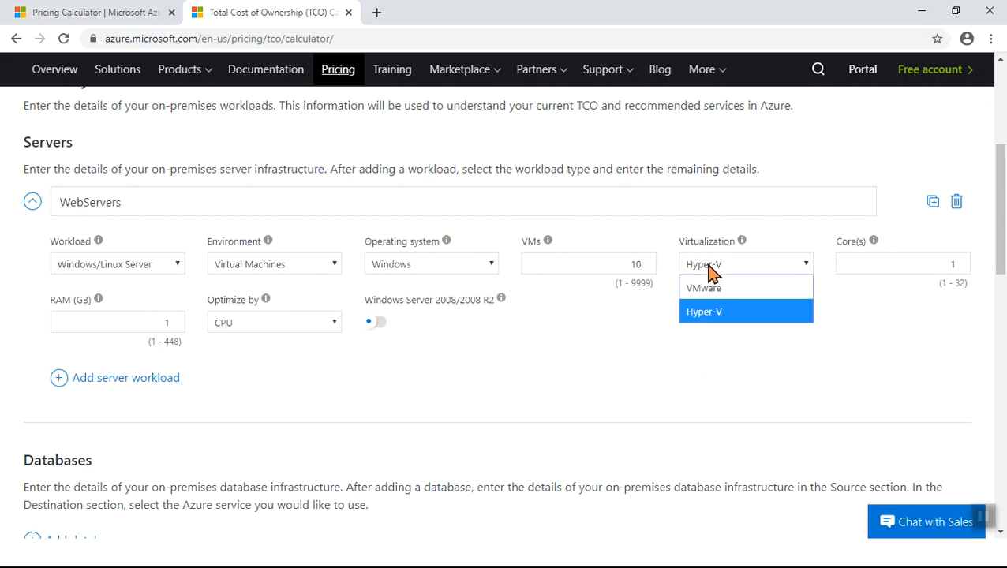
left_click(601, 382)
Give the WebServers workload 2 cores and 8 GB RAM, keep it optimized by CPU, and collapse its details.
left_click(957, 266)
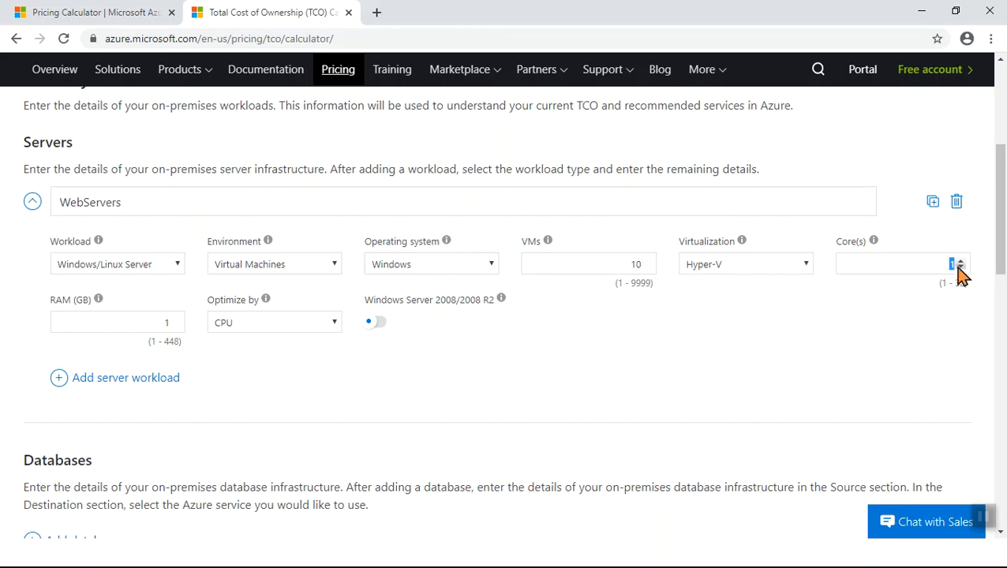
type("2")
left_click(140, 321)
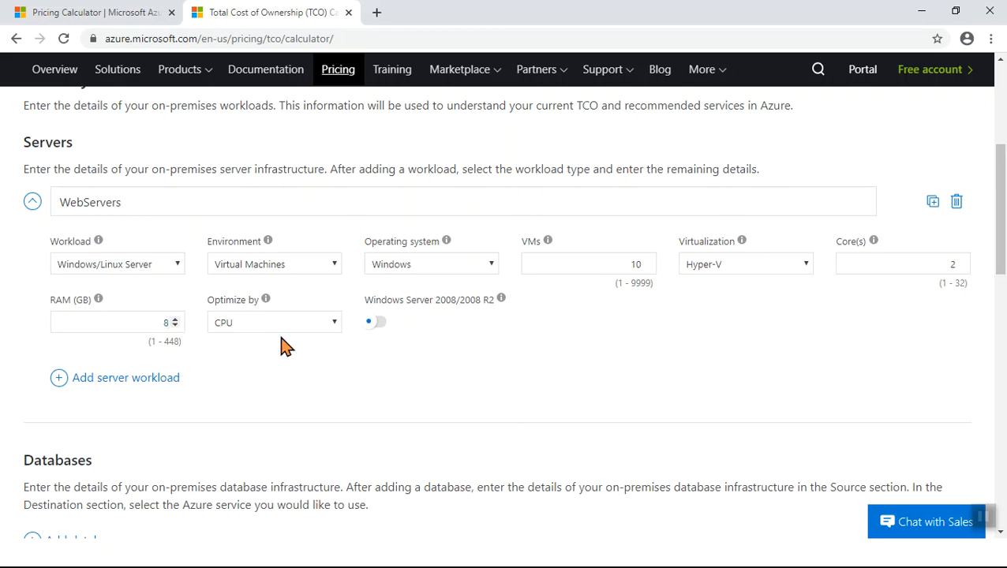
left_click(335, 330)
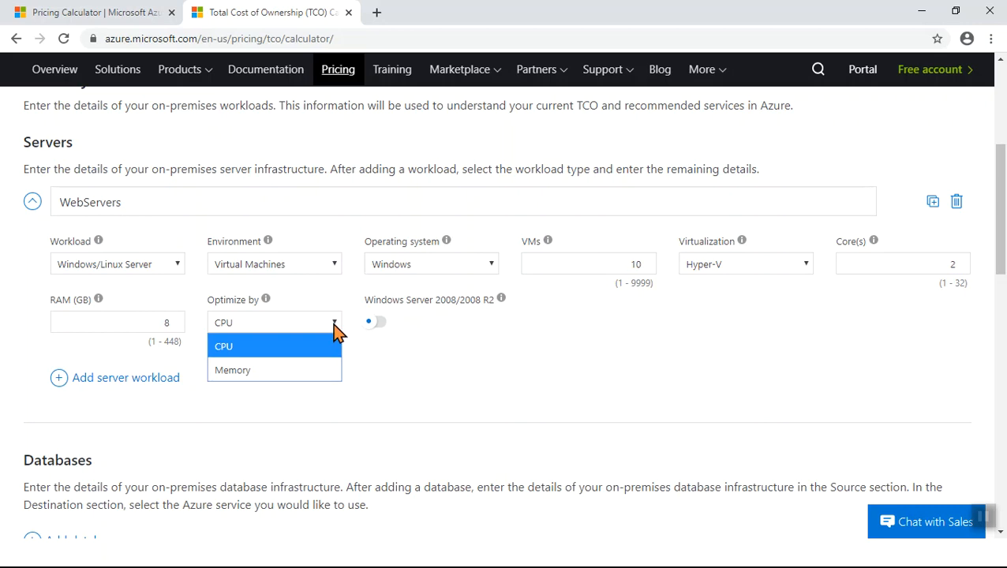
left_click(517, 386)
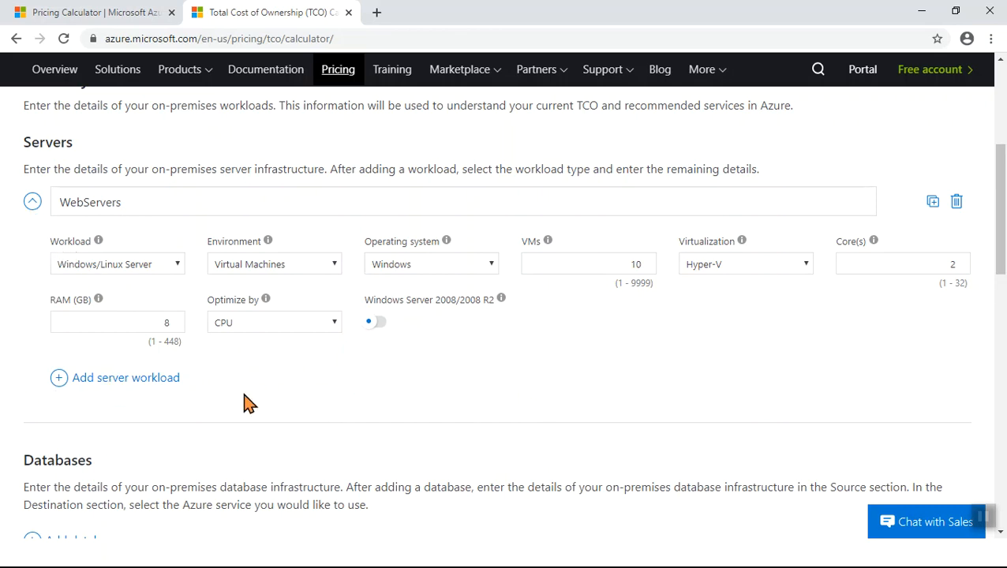
left_click(31, 203)
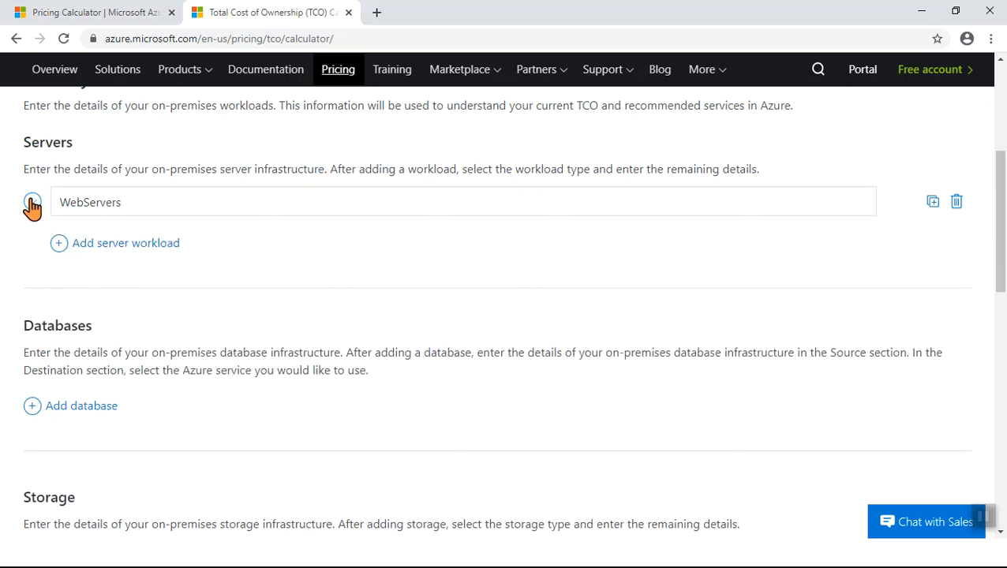
Add a database workload, keeping Microsoft SQL Server as the source database and Physical Servers as its environment.
left_click(31, 407)
scroll(237, 465, "down", 2)
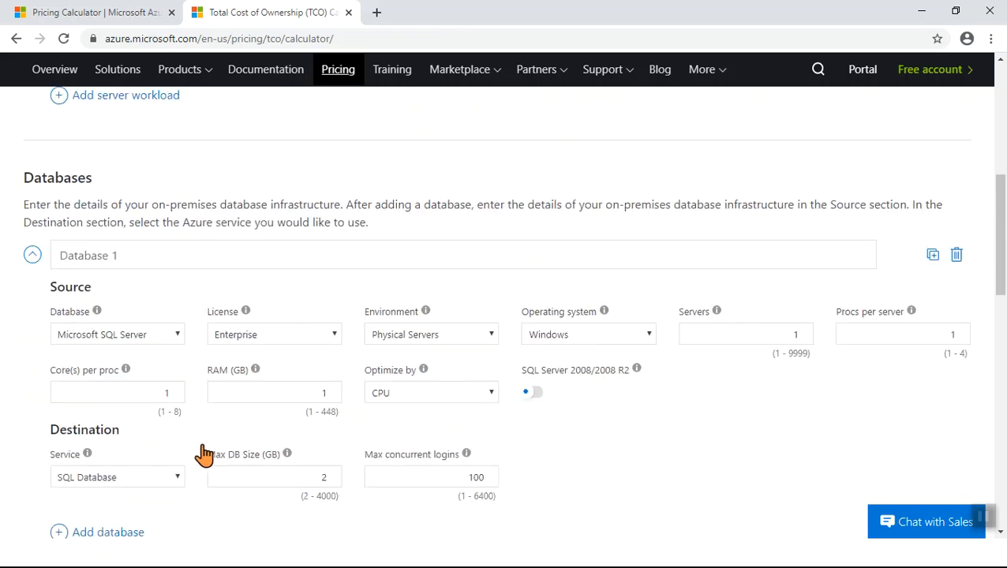
left_click(174, 334)
left_click(20, 407)
left_click(433, 340)
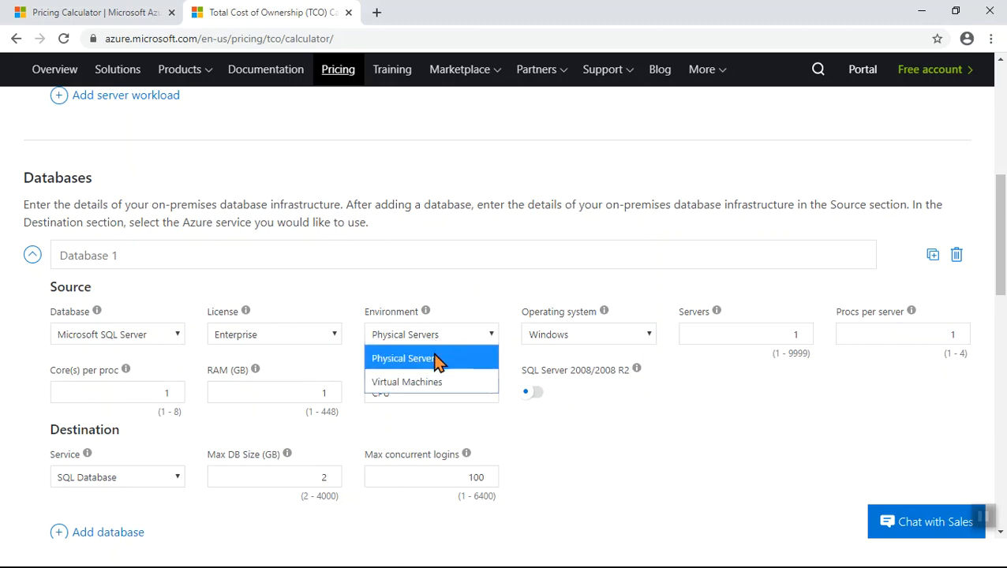
left_click(428, 360)
Set the source database to 4 servers, 4 procs per server, 4 cores per proc and 32 GB RAM.
left_click_drag(775, 337, 814, 339)
type("4")
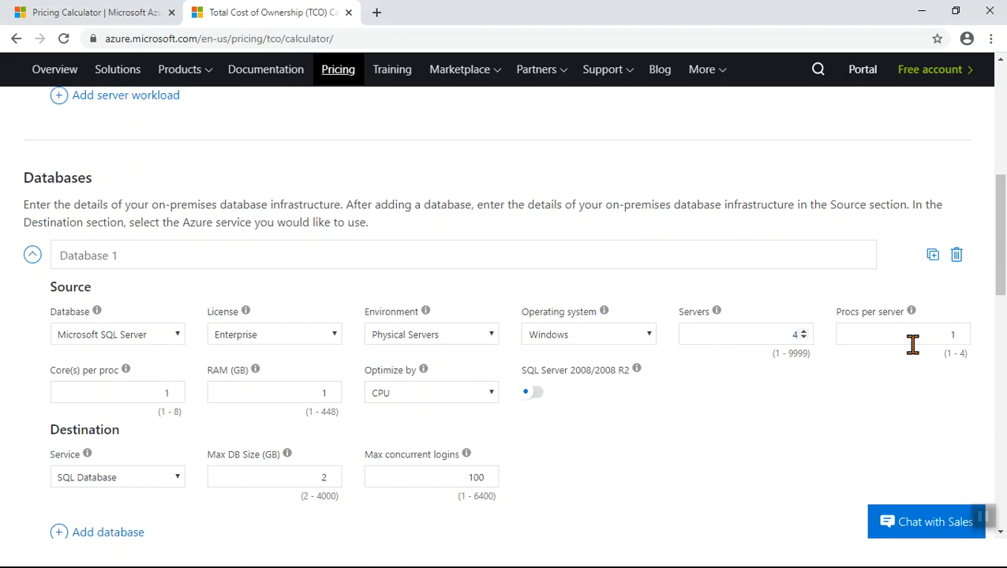
left_click_drag(915, 337, 994, 347)
type("4")
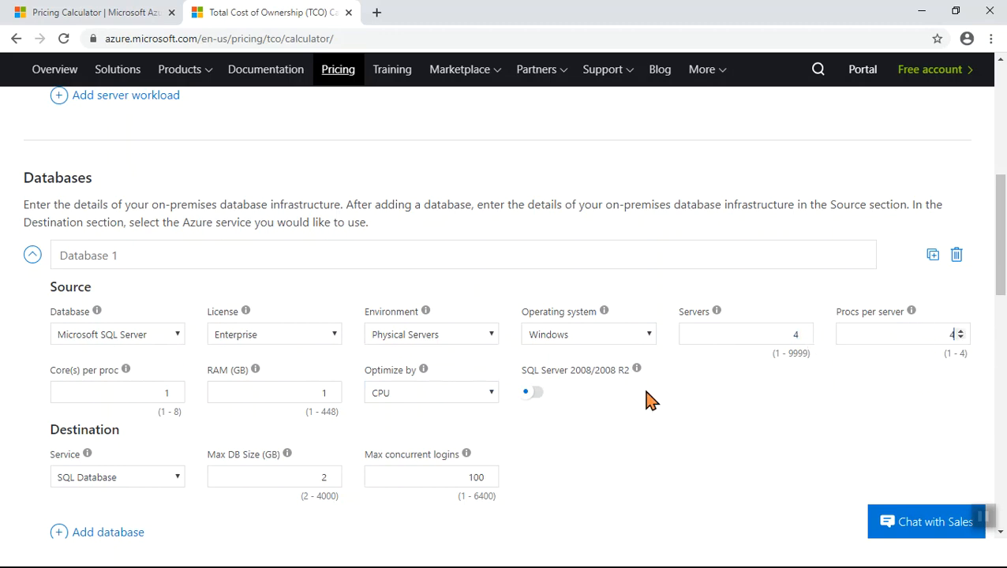
left_click_drag(146, 390, 203, 407)
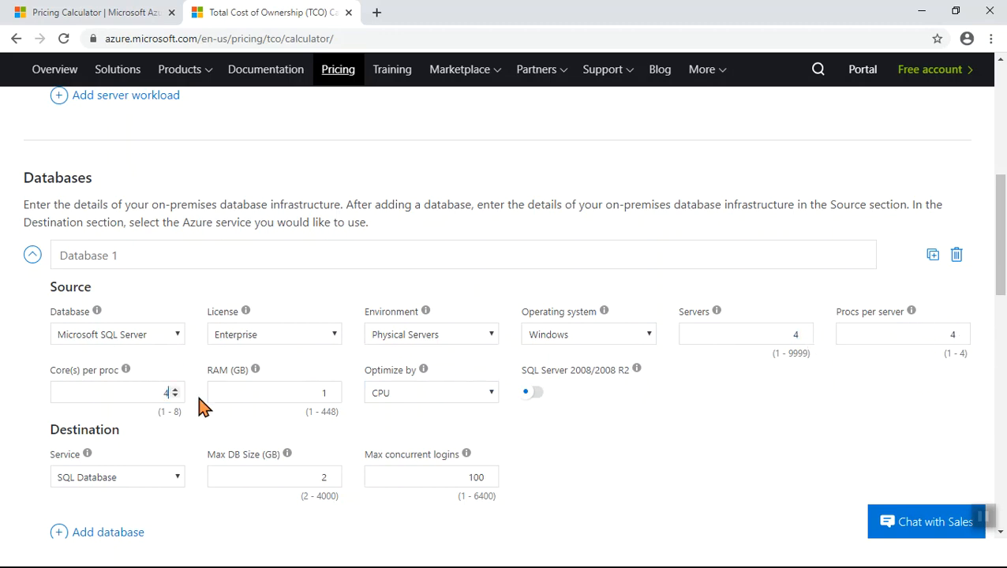
left_click_drag(299, 400, 339, 406)
type("32")
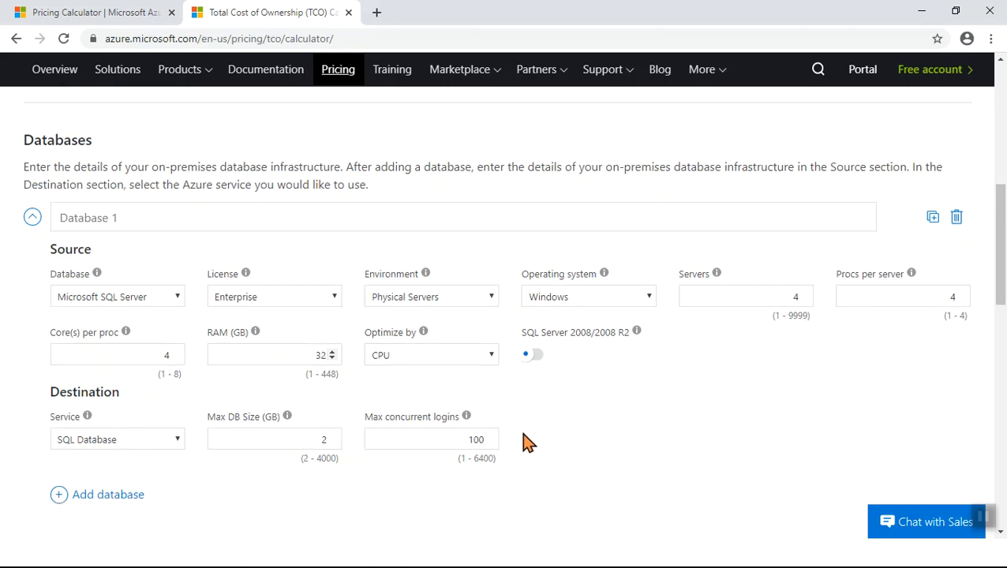
Check the destination service choices, keep SQL Database, and set the max DB size to 10 GB.
scroll(524, 441, "down", 3)
left_click(172, 261)
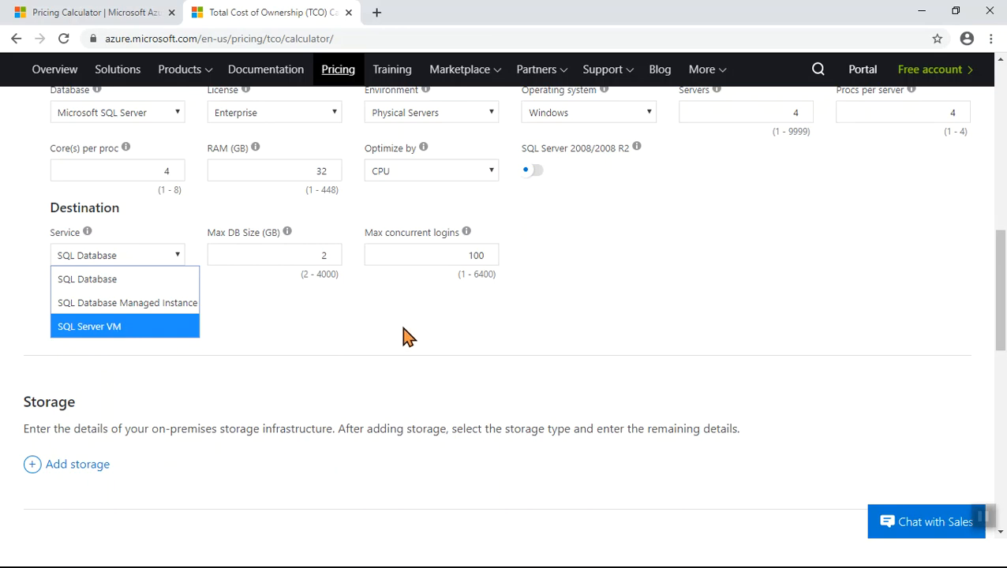
left_click(341, 364)
left_click(331, 253)
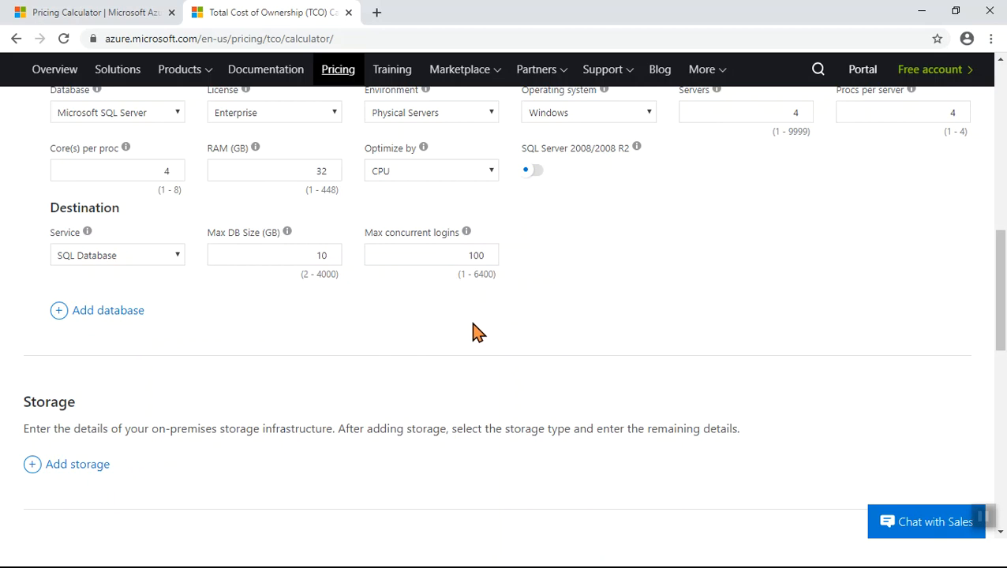
Add a storage entry with the default Local Disk/SAN settings and collapse its details.
scroll(479, 332, "down", 1)
left_click(34, 392)
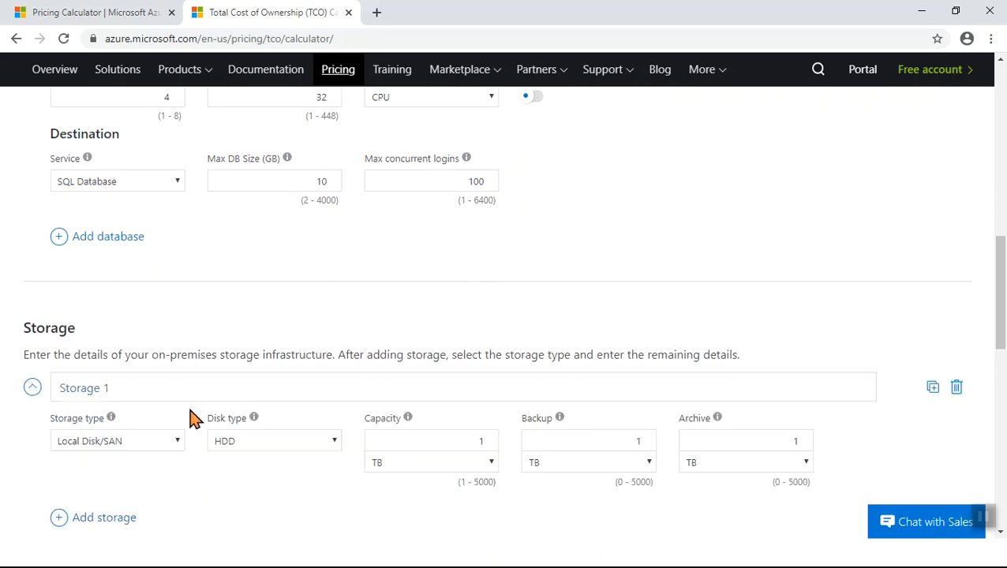
scroll(193, 418, "down", 2)
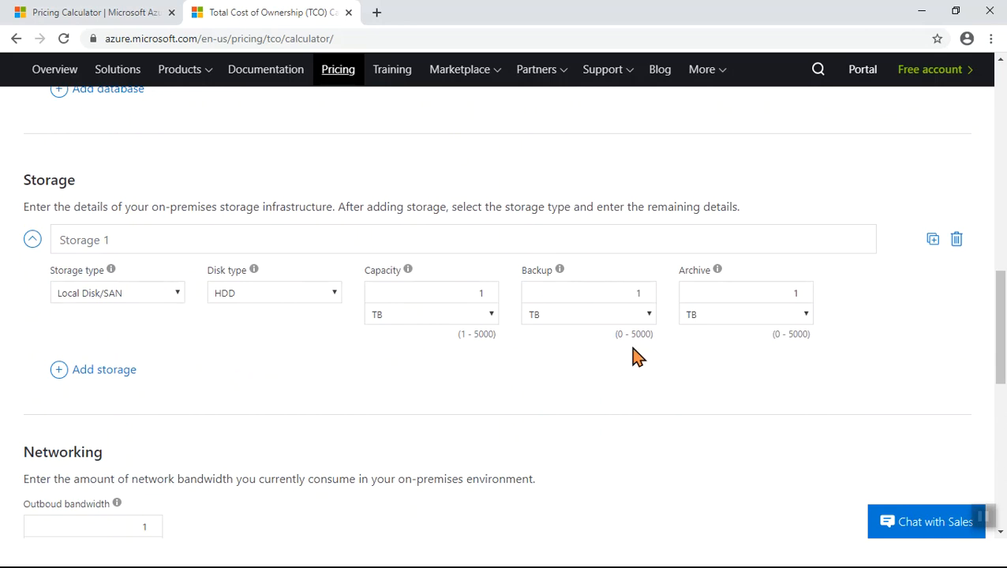
left_click(32, 240)
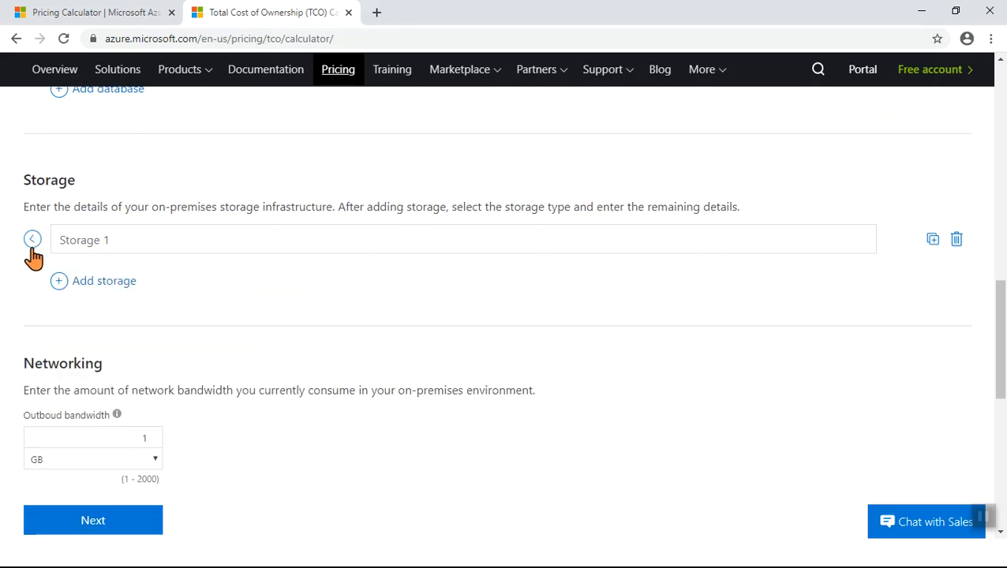
Set the outbound network bandwidth to 100 GB and proceed to the assumptions stage.
scroll(34, 304, "down", 3)
double_click(130, 220)
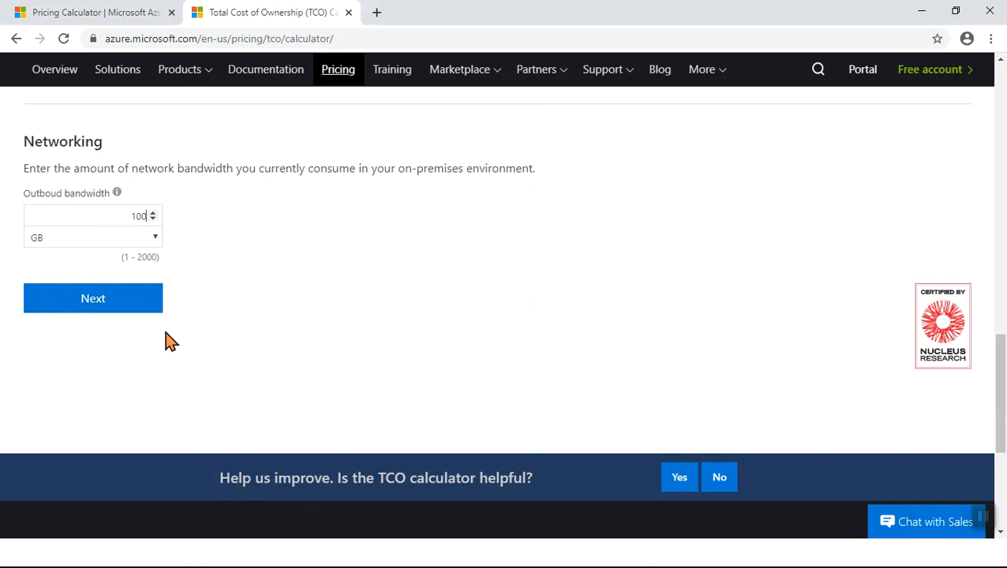
left_click(62, 305)
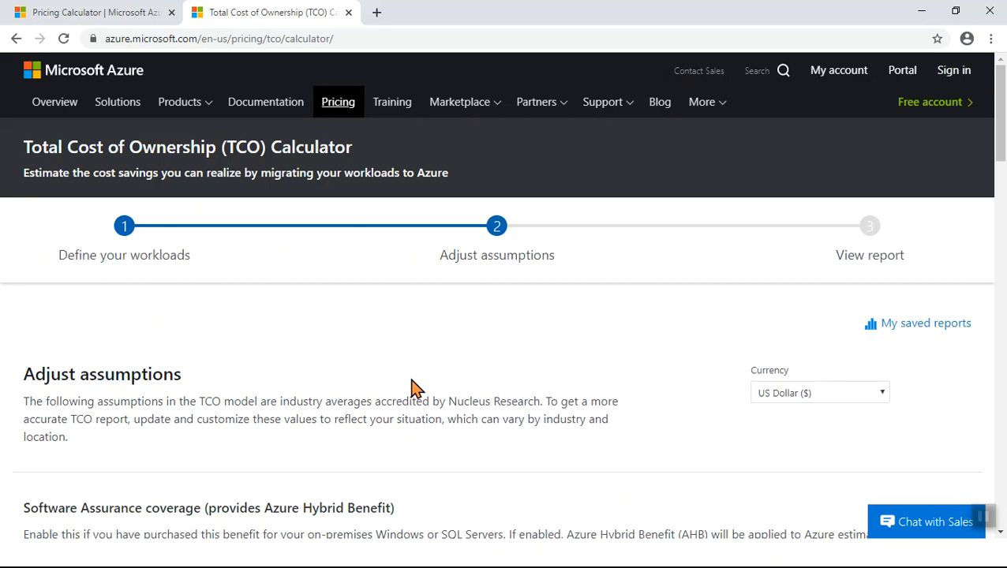
Set the assumptions' currency to Malaysian Ringgit (RM$) and look through the redundancy, virtual machine, electricity and storage assumptions.
scroll(434, 382, "down", 3)
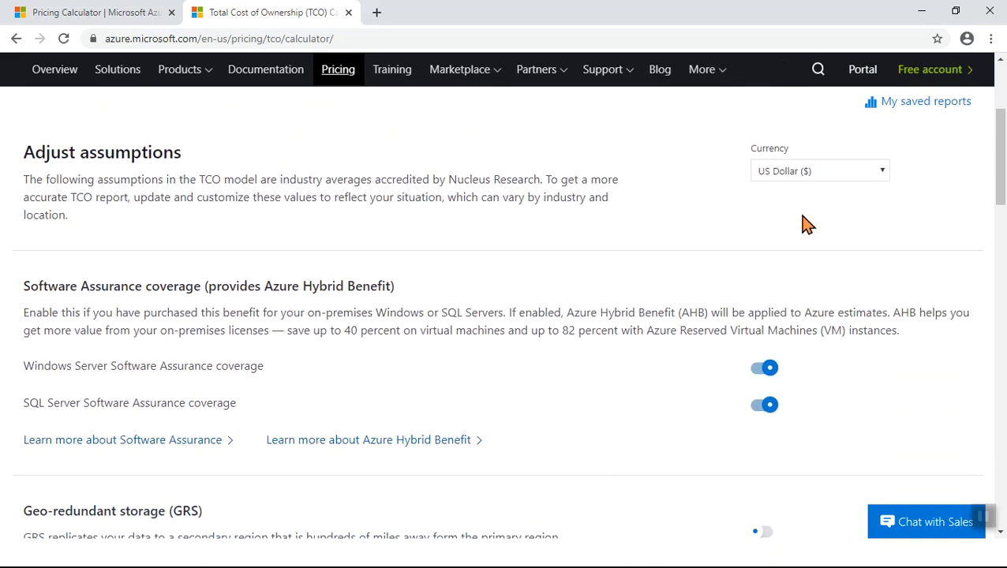
left_click(824, 173)
scroll(802, 382, "down", 3)
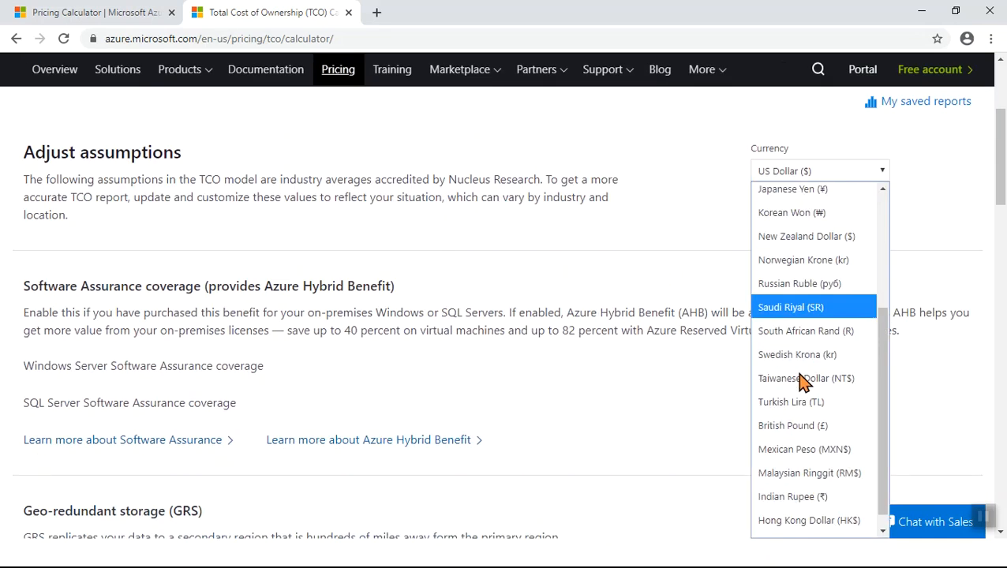
left_click(795, 467)
scroll(238, 344, "down", 5)
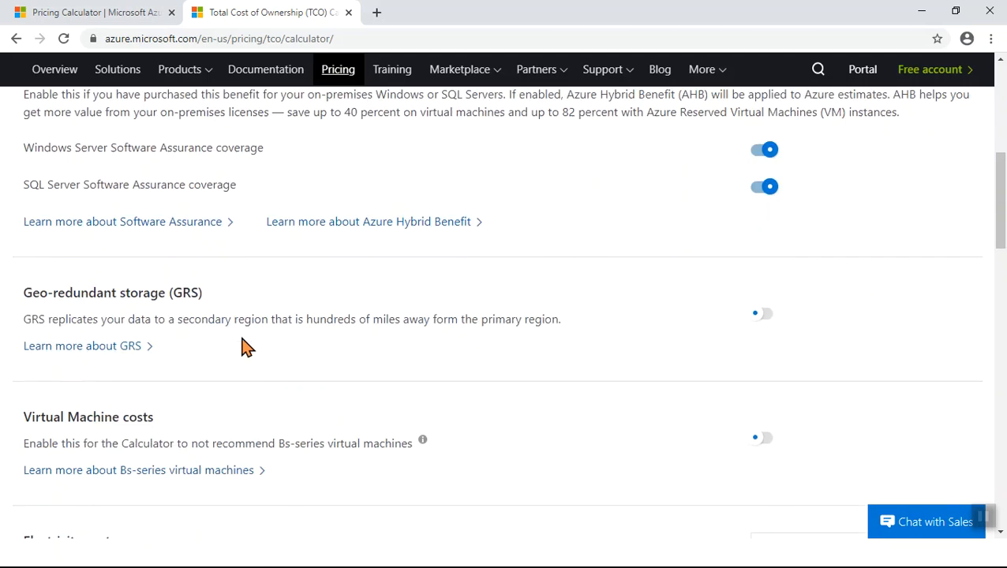
scroll(233, 351, "down", 3)
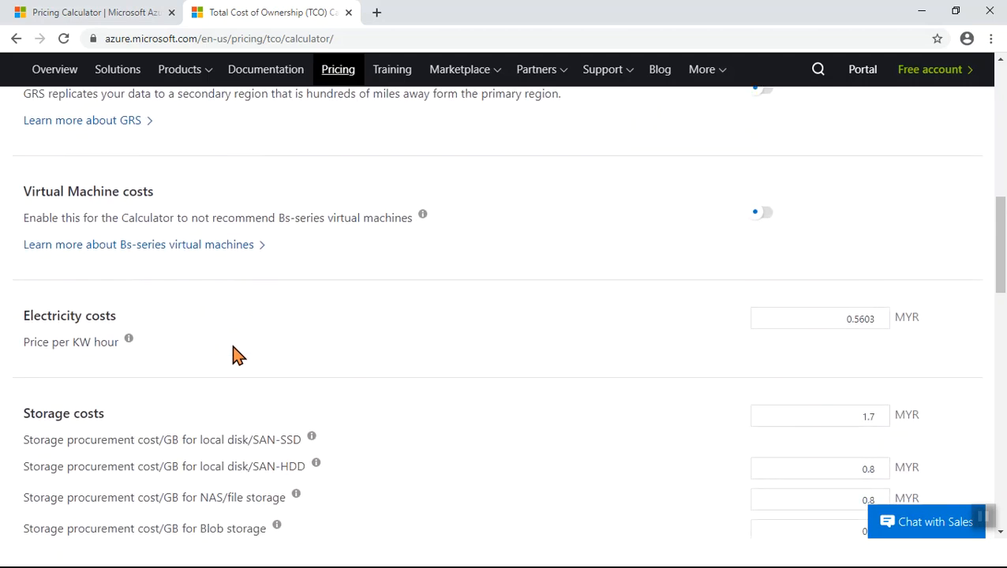
Examine the virtual machine, electricity, storage and IT labor cost assumptions in the TCO Calculator.
scroll(393, 303, "up", 10)
scroll(393, 302, "down", 6)
scroll(395, 300, "down", 1)
scroll(386, 304, "up", 2)
scroll(387, 303, "down", 3)
scroll(388, 304, "down", 2)
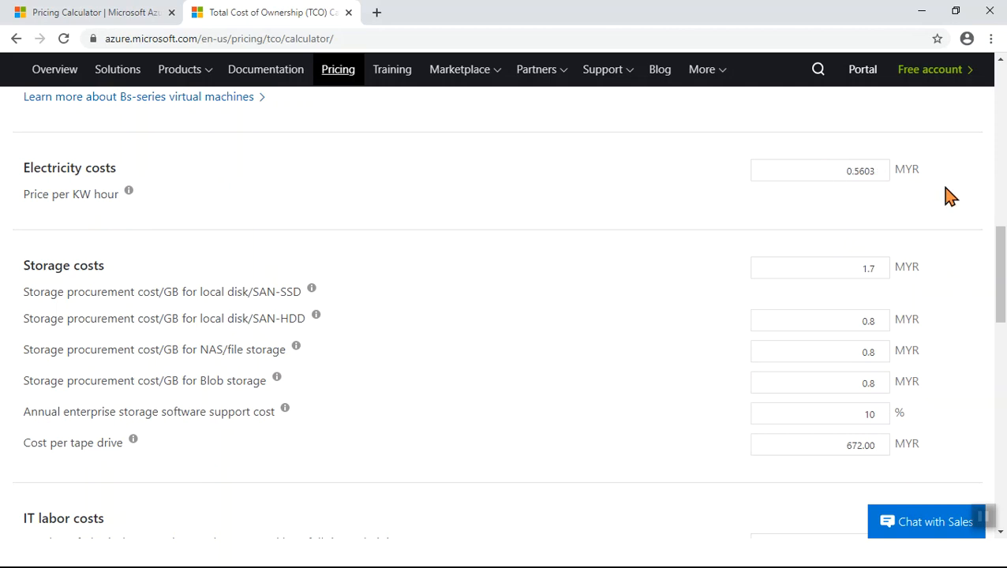
scroll(216, 247, "down", 1)
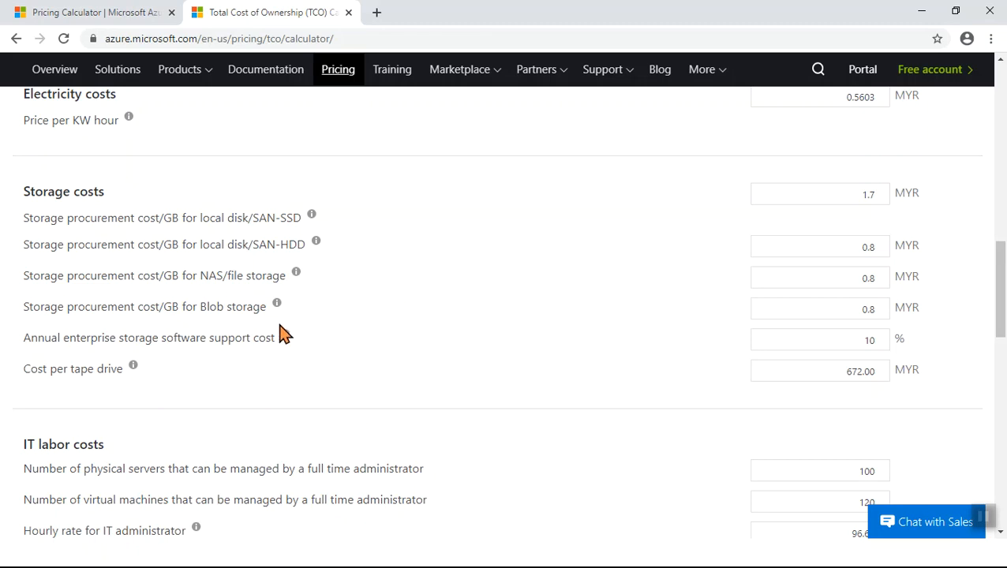
scroll(288, 327, "down", 3)
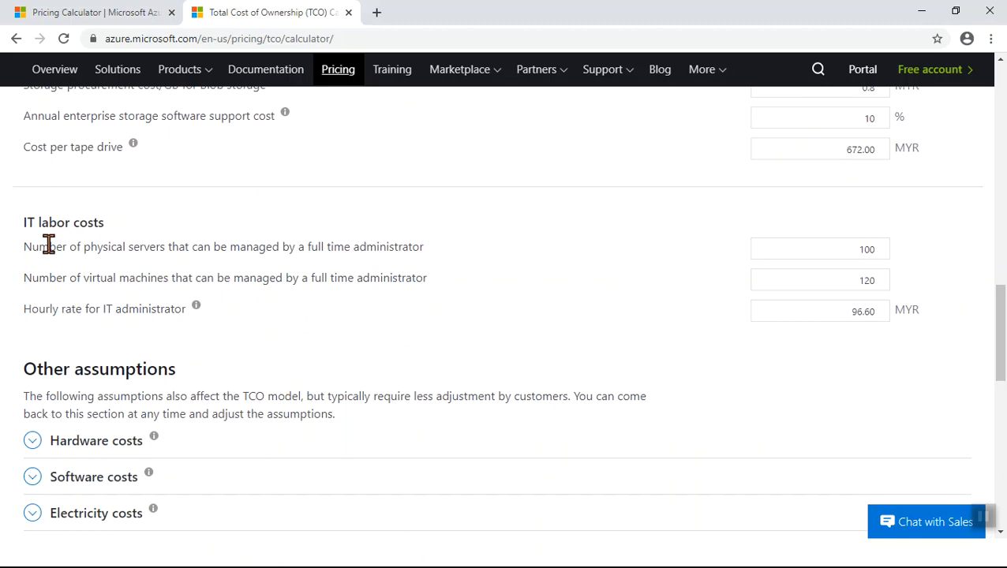
Set the IT administrator's hourly rate to 50 MYR and the number of physical servers managed by a full-time administrator to 50.
left_click_drag(824, 310, 894, 319)
type("50")
left_click(852, 403)
left_click_drag(859, 248, 962, 254)
type("50")
left_click_drag(852, 278, 878, 286)
left_click_drag(850, 247, 880, 286)
Look over the other assumption categories, leave them at their defaults, and proceed to the TCO report.
scroll(591, 299, "down", 4)
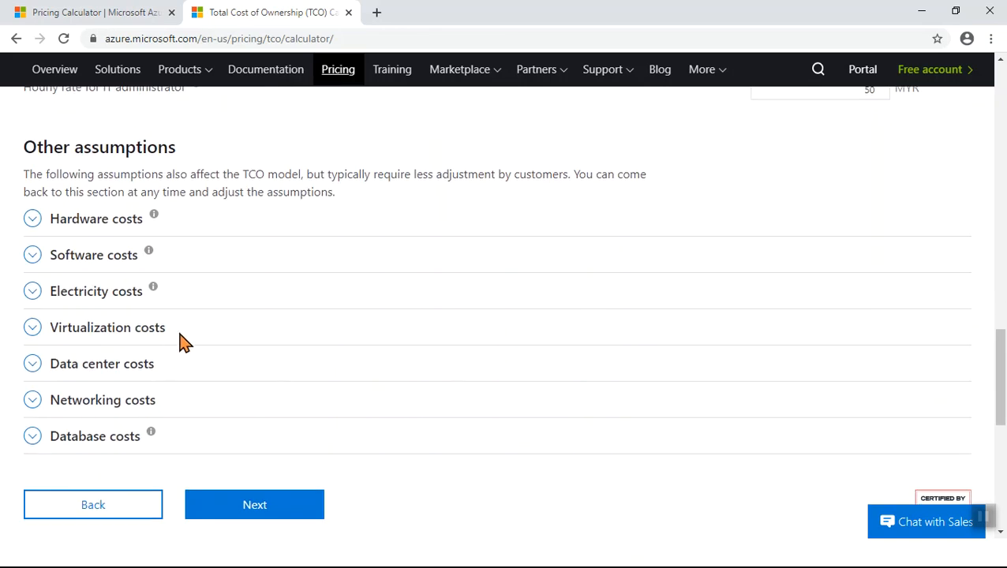
scroll(183, 339, "down", 1)
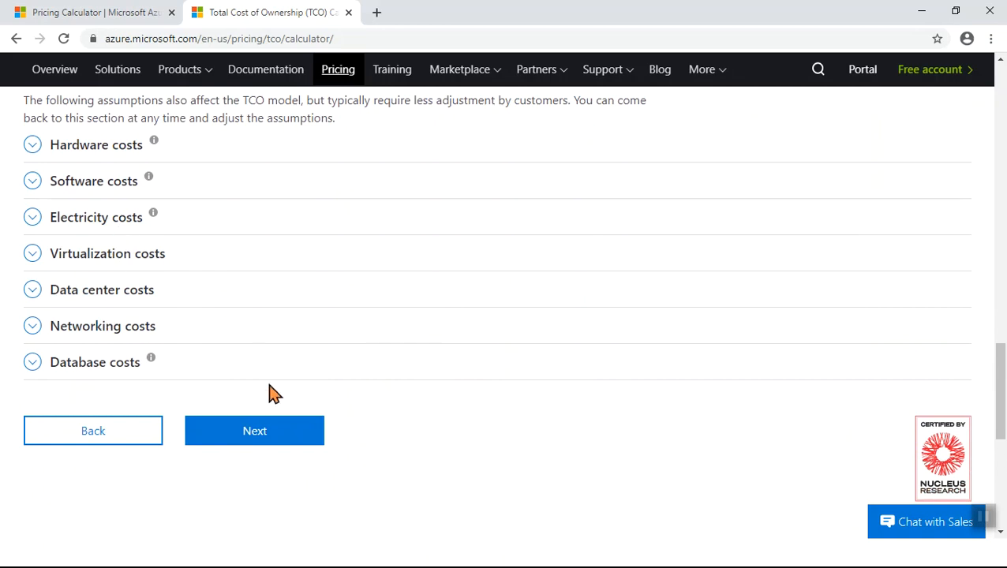
left_click(249, 434)
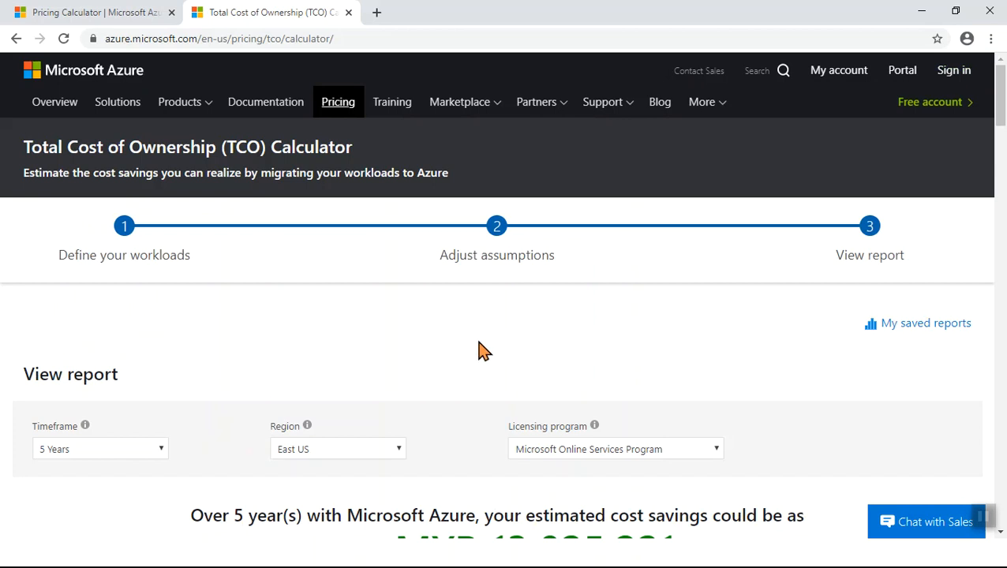
Review the report's estimated savings and compare the on-premises and Azure total cost pie charts over 5 years.
scroll(484, 351, "down", 3)
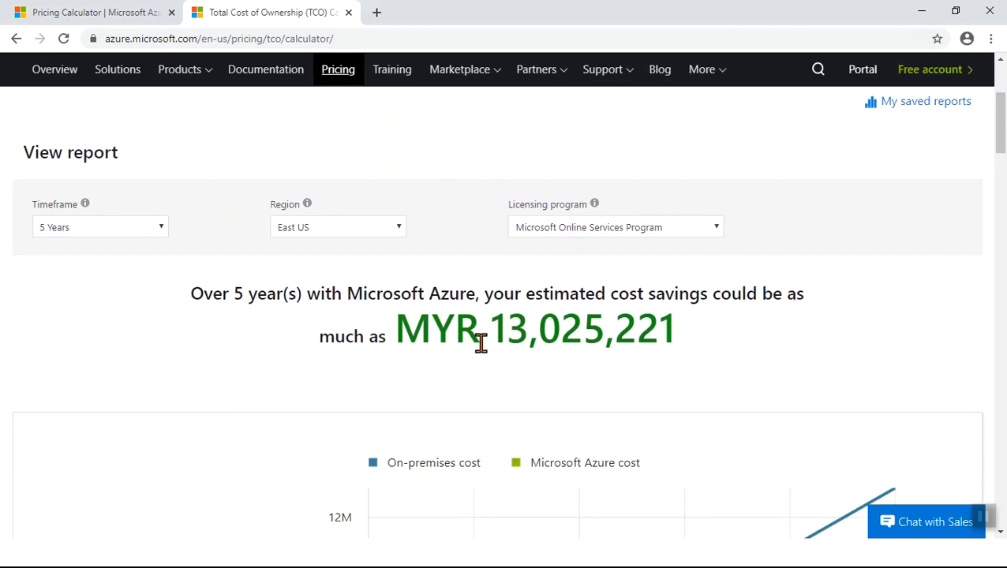
scroll(480, 347, "down", 9)
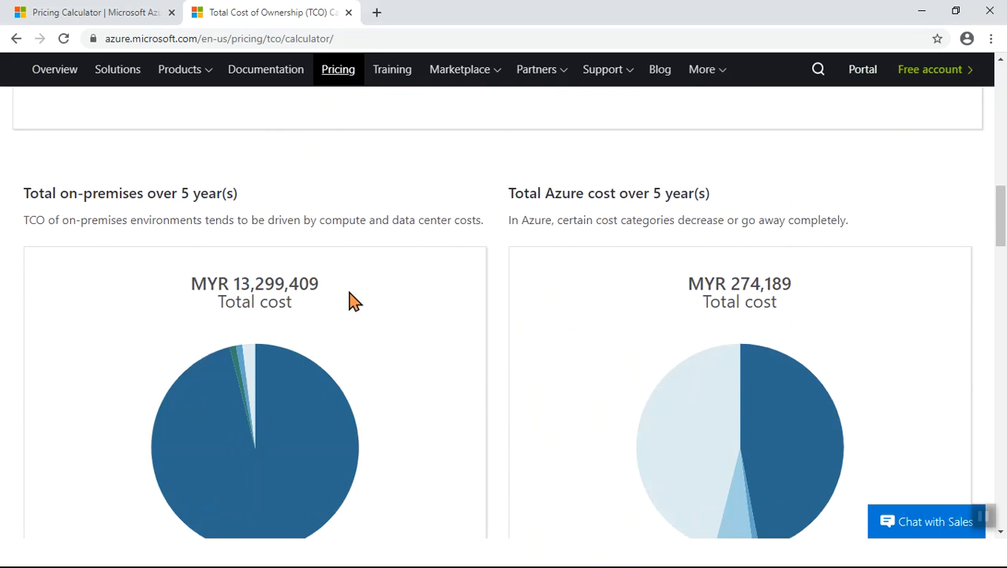
scroll(294, 366, "down", 1)
scroll(291, 371, "down", 1)
scroll(296, 394, "up", 2)
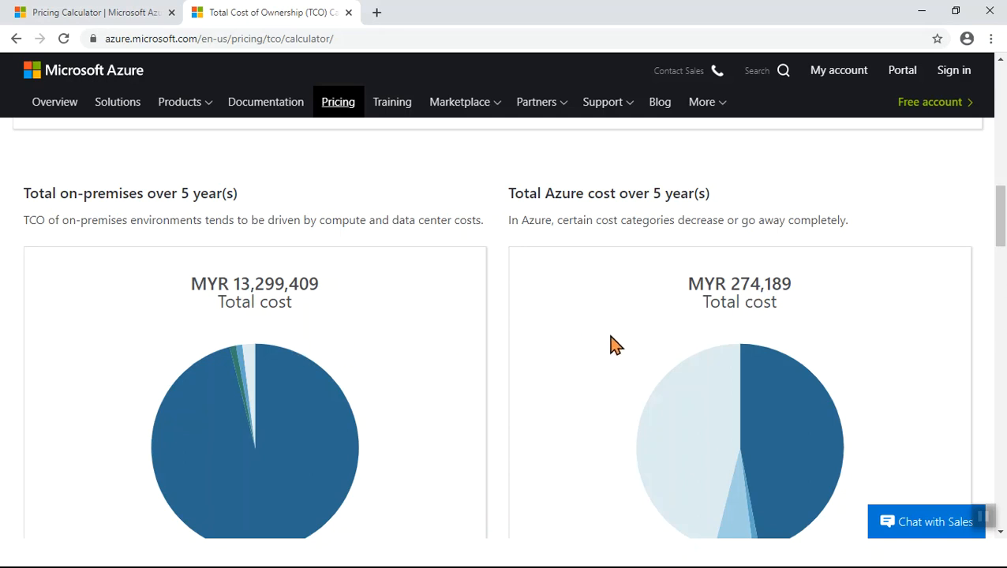
scroll(611, 344, "down", 2)
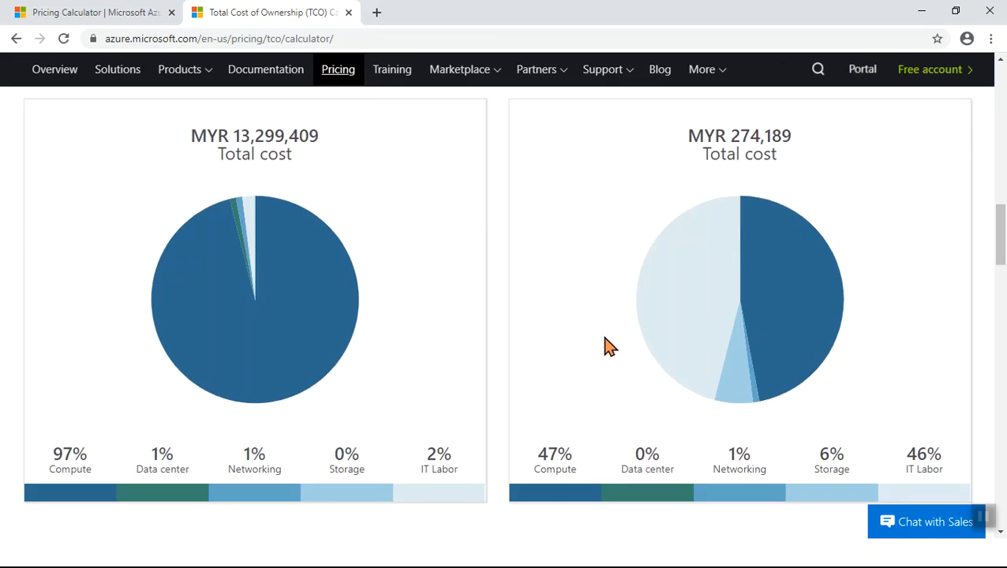
Examine the on-premises and Azure cost breakdown charts, category summaries and estimated cost sections.
scroll(559, 347, "down", 4)
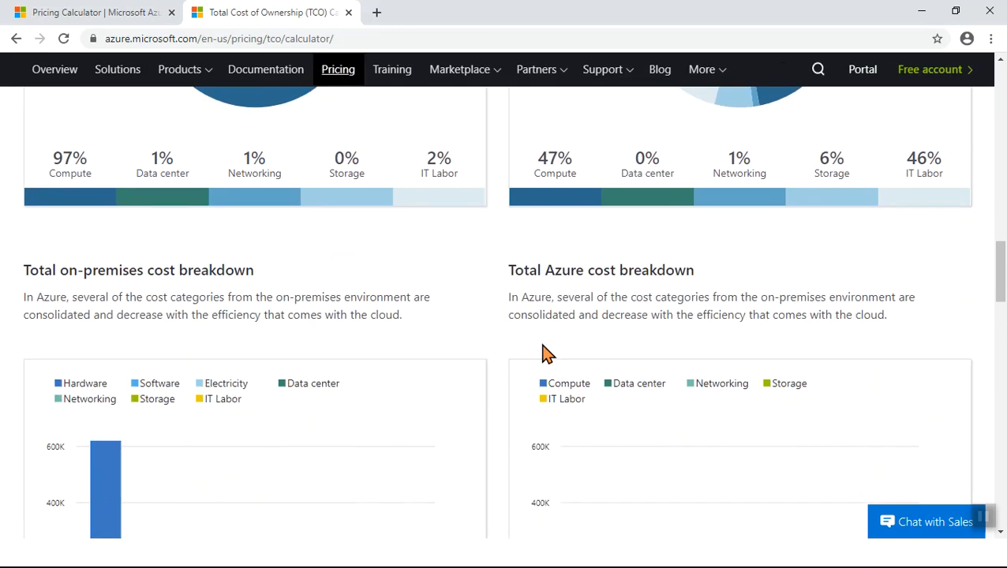
scroll(537, 347, "down", 5)
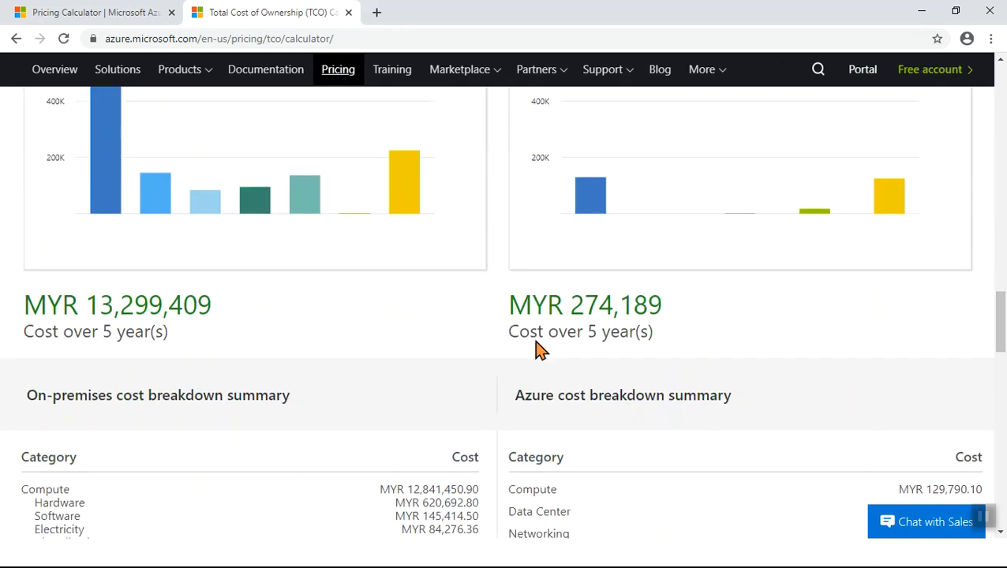
scroll(539, 350, "down", 3)
scroll(536, 347, "down", 2)
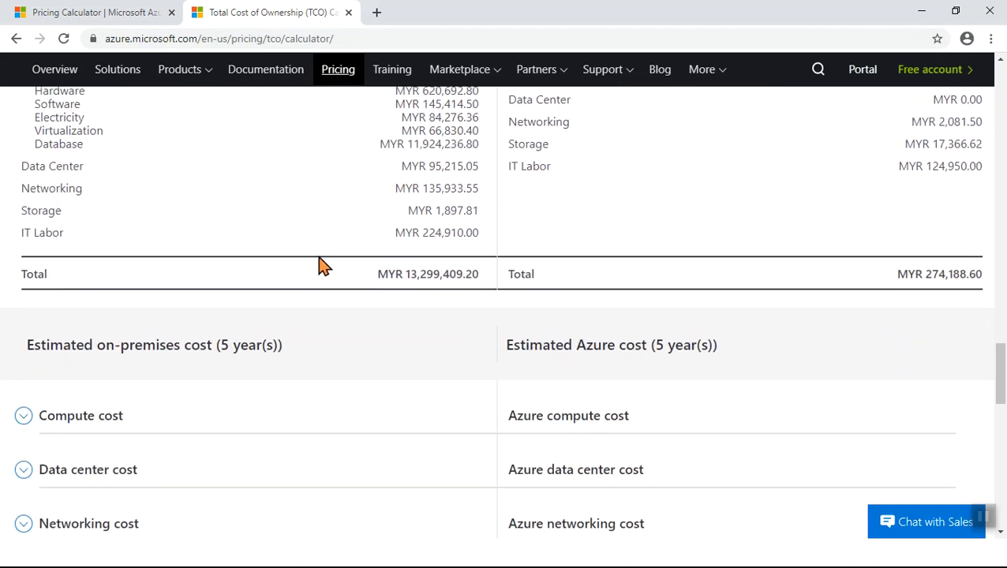
scroll(326, 272, "down", 5)
scroll(325, 278, "up", 5)
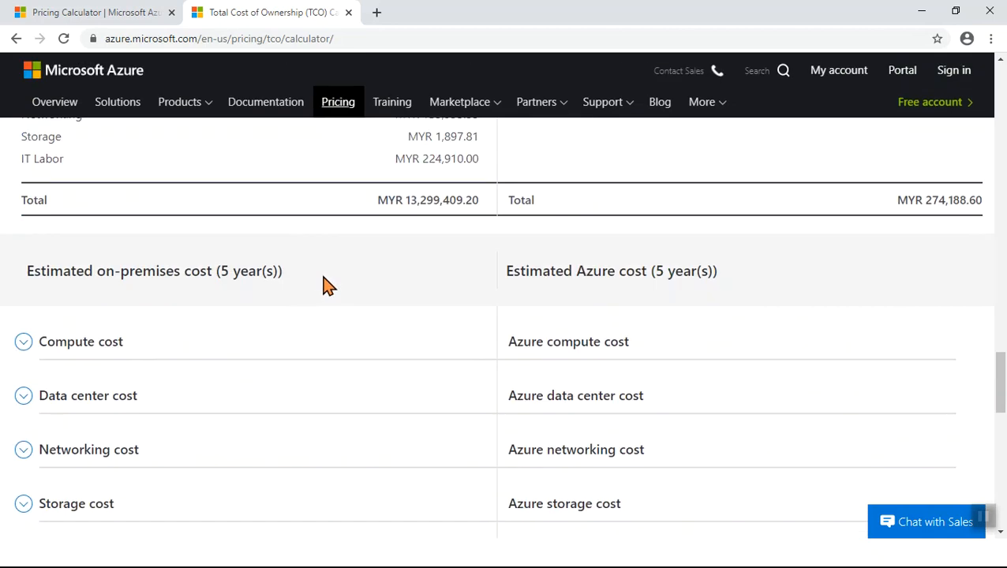
Recheck the cost shares by category and the overall five-year totals and savings at the end of the report.
scroll(327, 291, "up", 10)
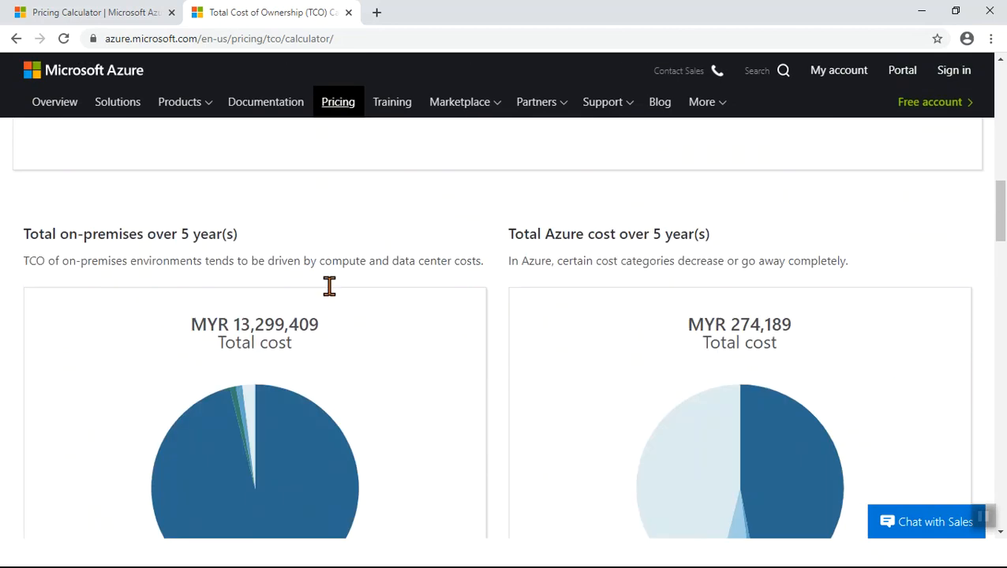
scroll(330, 287, "down", 4)
scroll(329, 288, "up", 4)
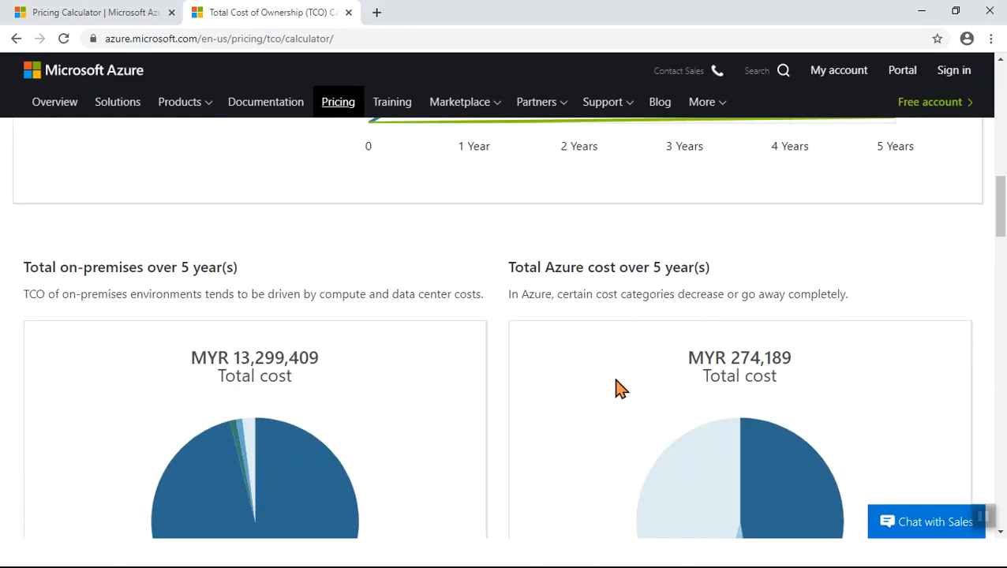
scroll(418, 330, "down", 4)
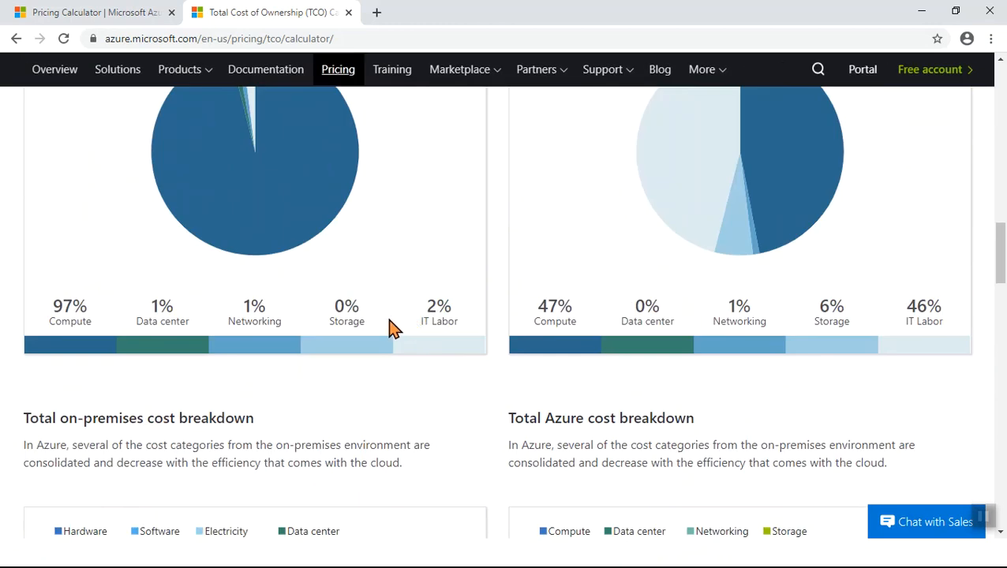
scroll(387, 320, "down", 15)
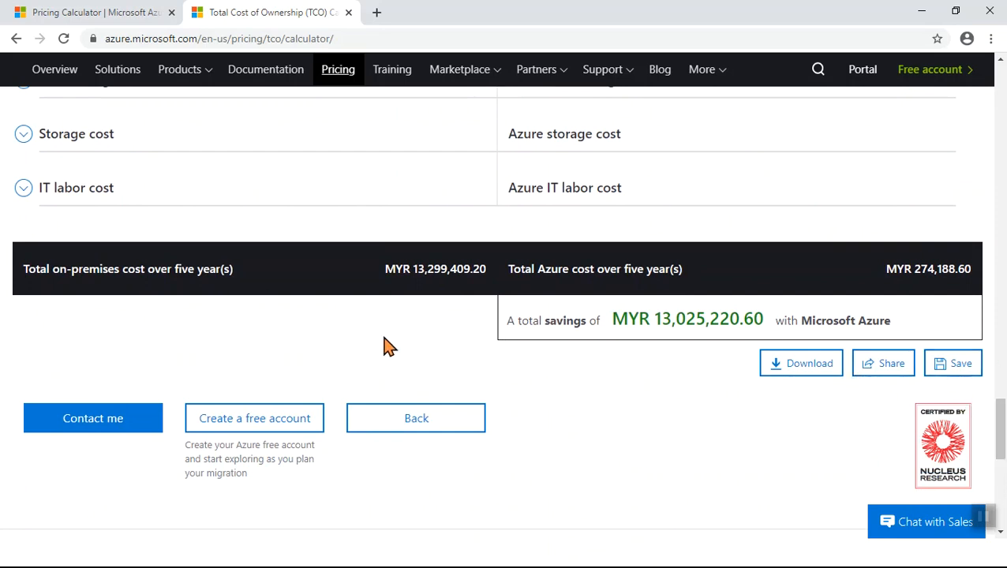
scroll(633, 458, "down", 4)
scroll(999, 451, "up", 6)
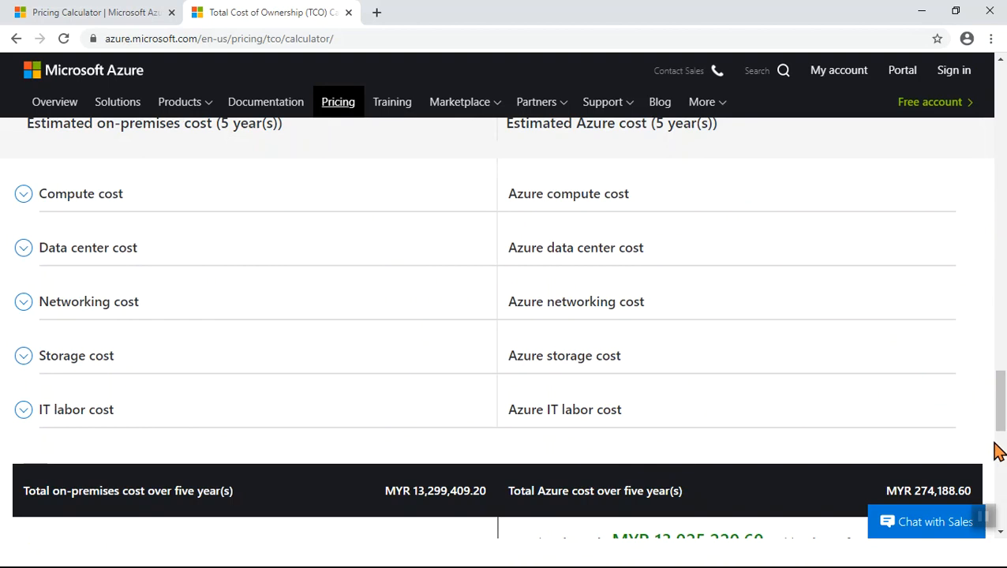
Return to the total cost pie charts, glance at the Pricing Calculator, and minimize the browser to reveal the presentation.
left_click_drag(999, 406, 1005, 220)
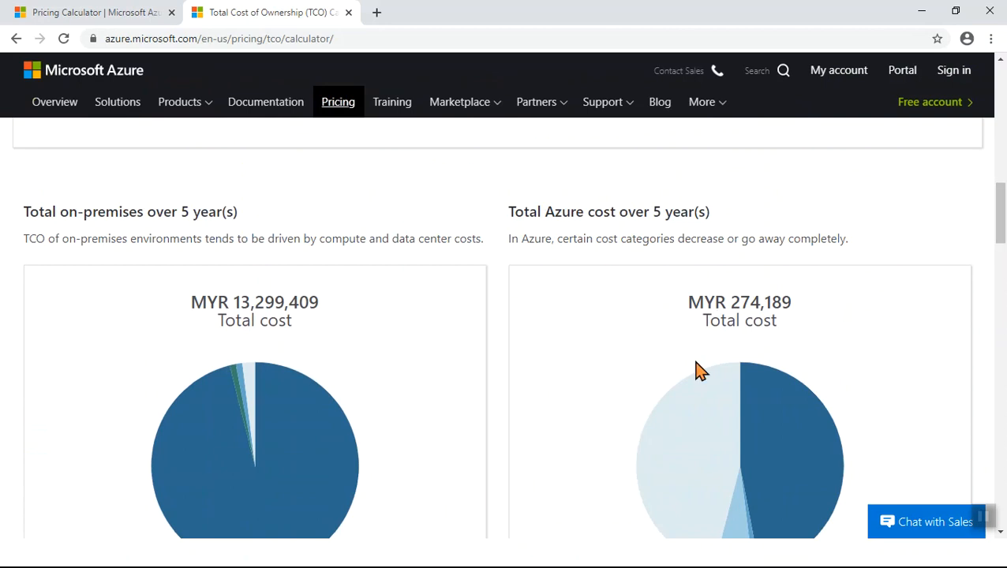
scroll(731, 348, "down", 1)
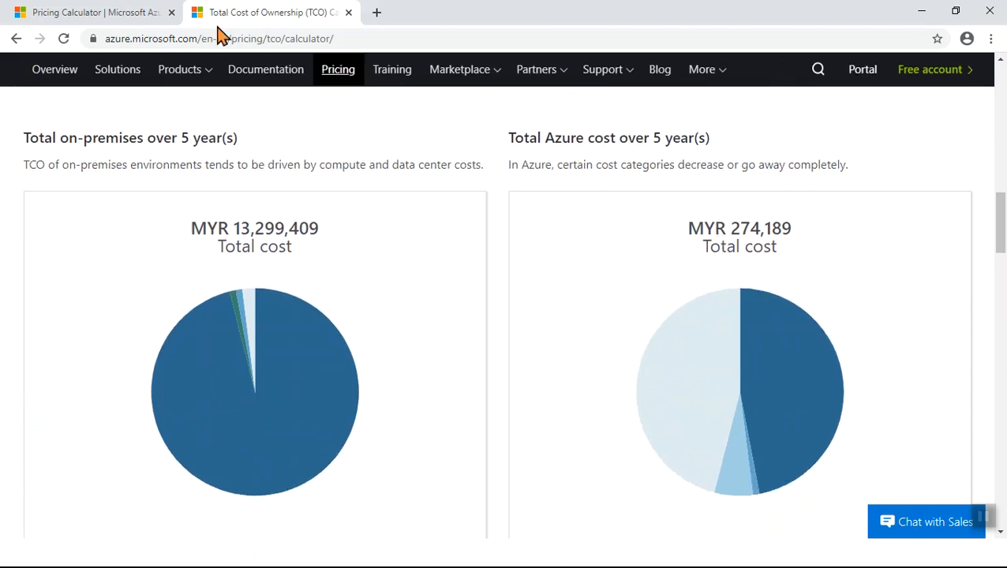
left_click(95, 12)
left_click(252, 19)
scroll(598, 353, "down", 3)
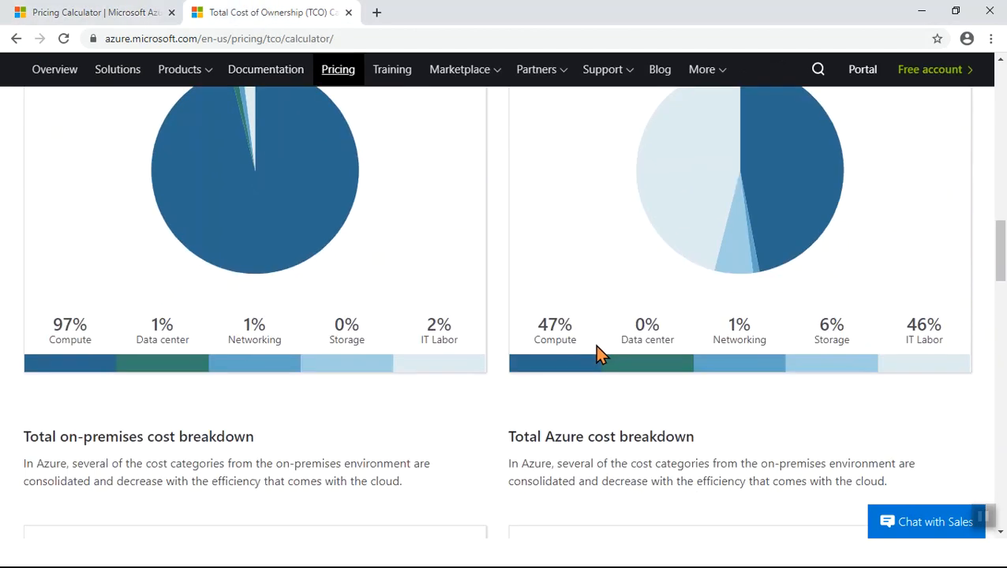
scroll(590, 345, "up", 2)
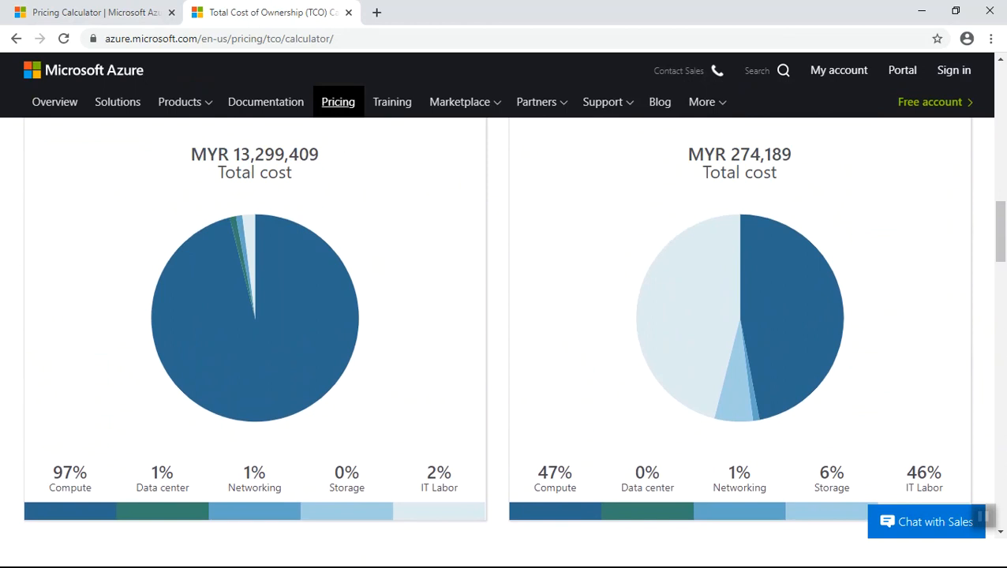
left_click(919, 13)
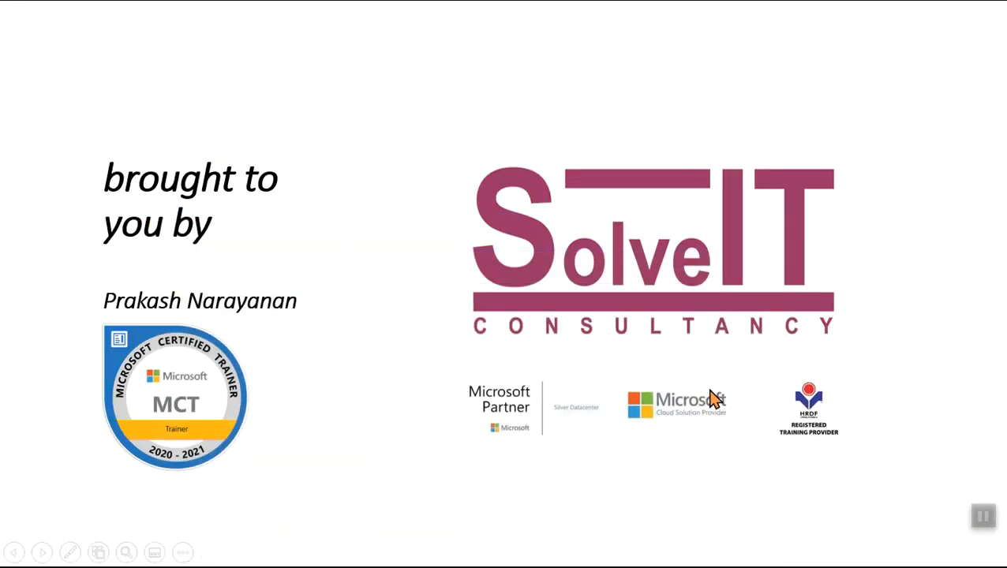